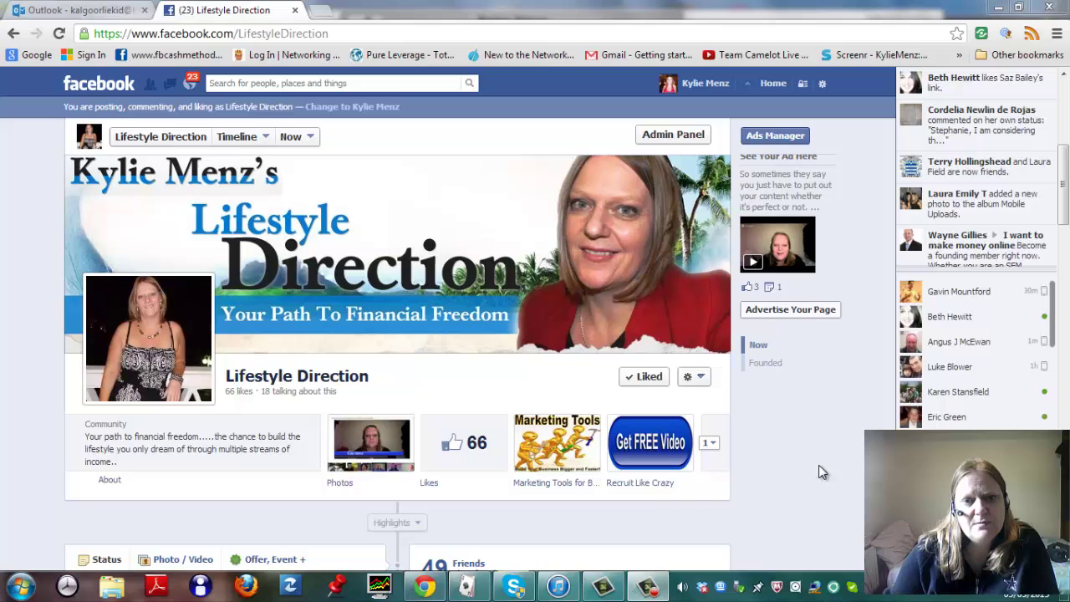
# - Open the Marketing Tools for Business tab and view it in visitor mode
pyautogui.moveTo(643, 328)
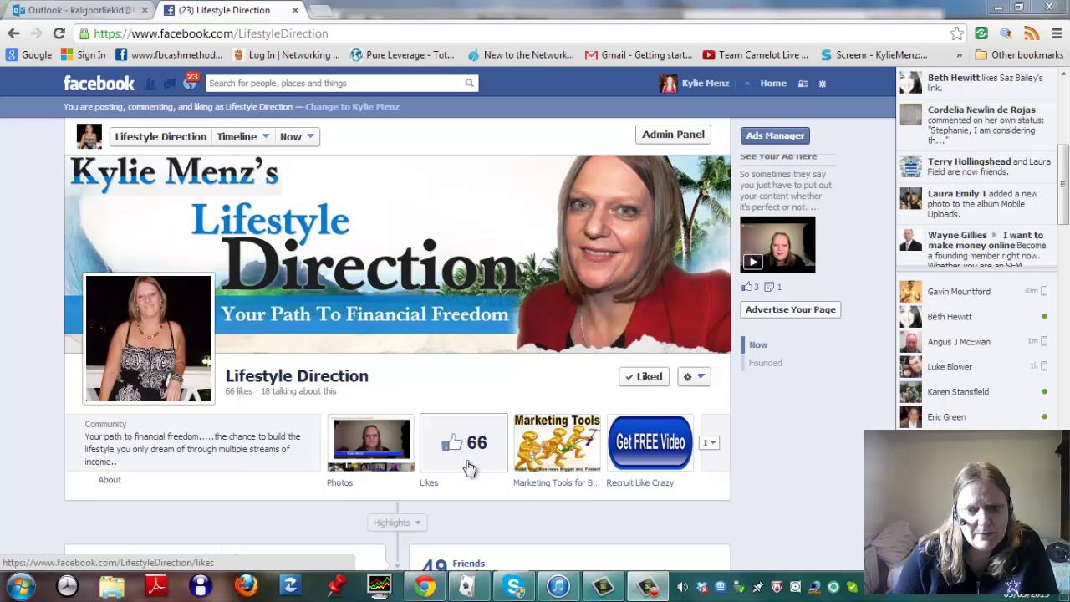
pyautogui.click(549, 451)
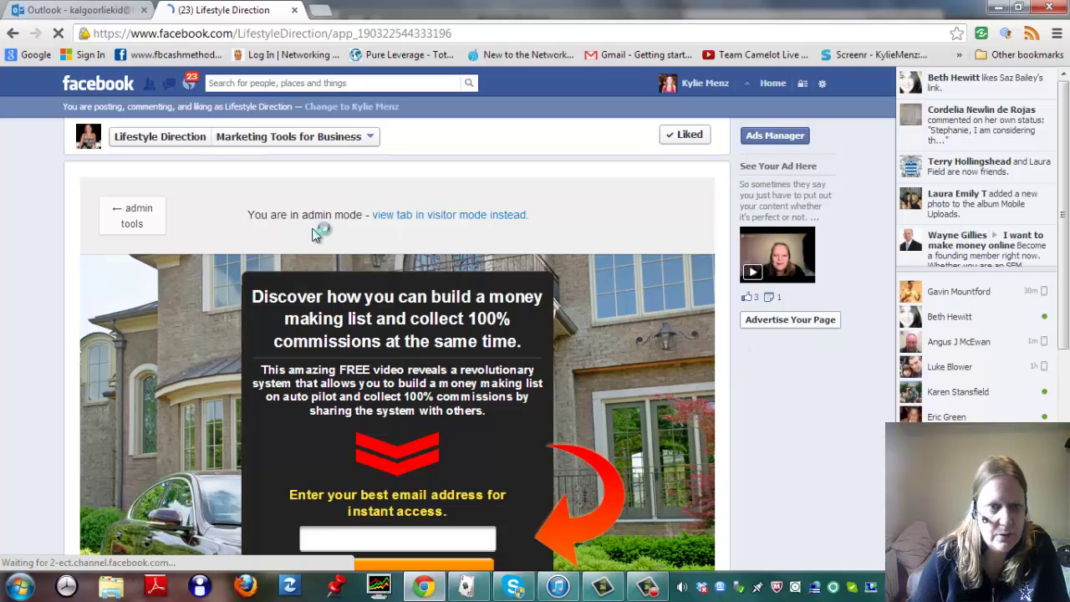
pyautogui.click(468, 214)
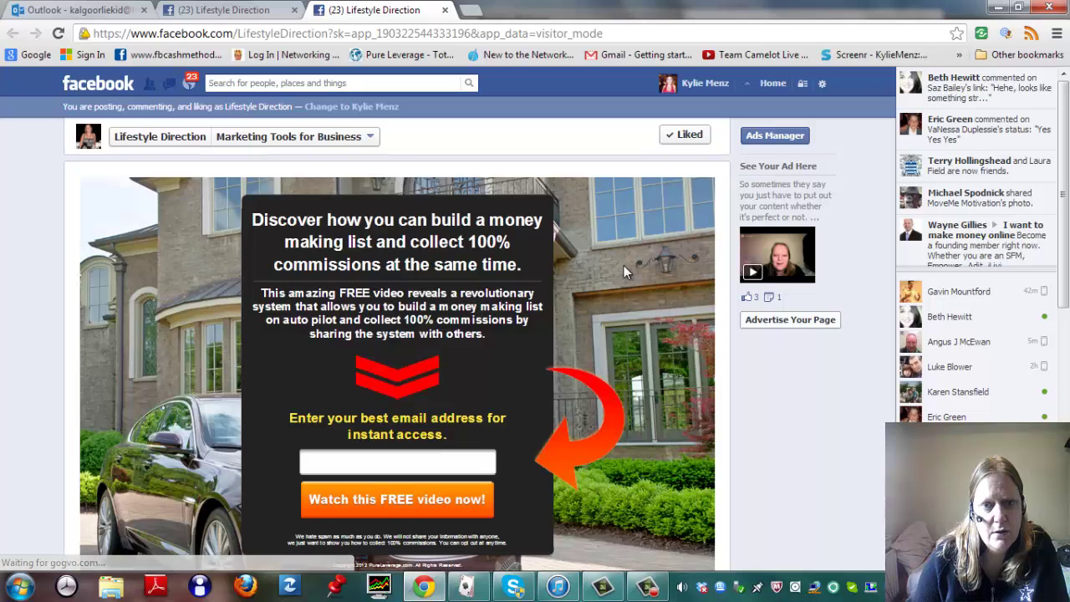
# - Look over the visitor preview, try its opt-in email field, then close the preview
pyautogui.scroll(-1, 642, 251)
pyautogui.scroll(-1, 549, 358)
pyautogui.scroll(2, 549, 358)
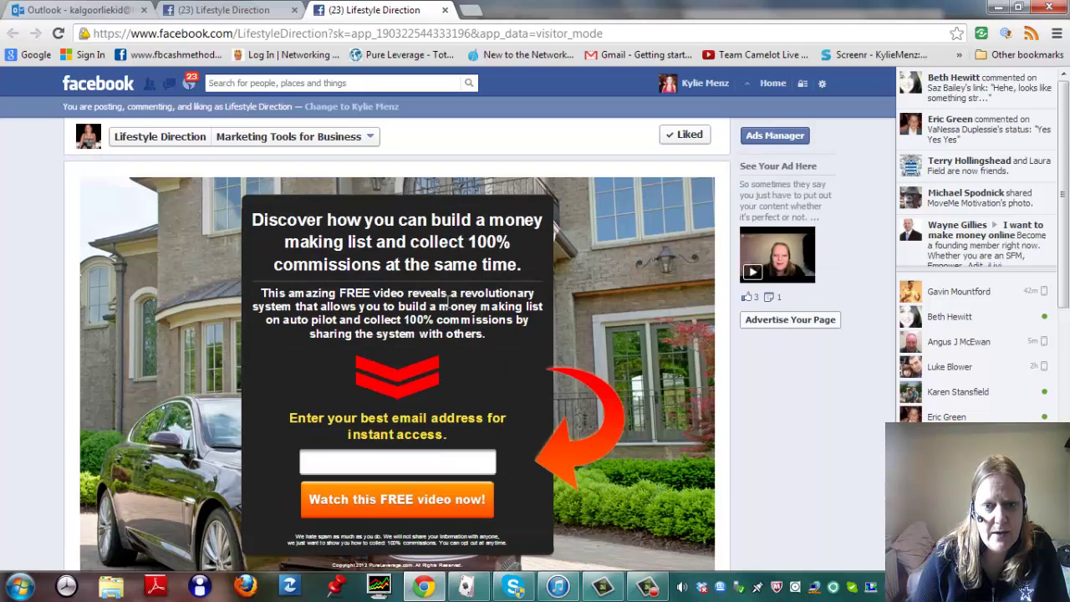
pyautogui.click(365, 461)
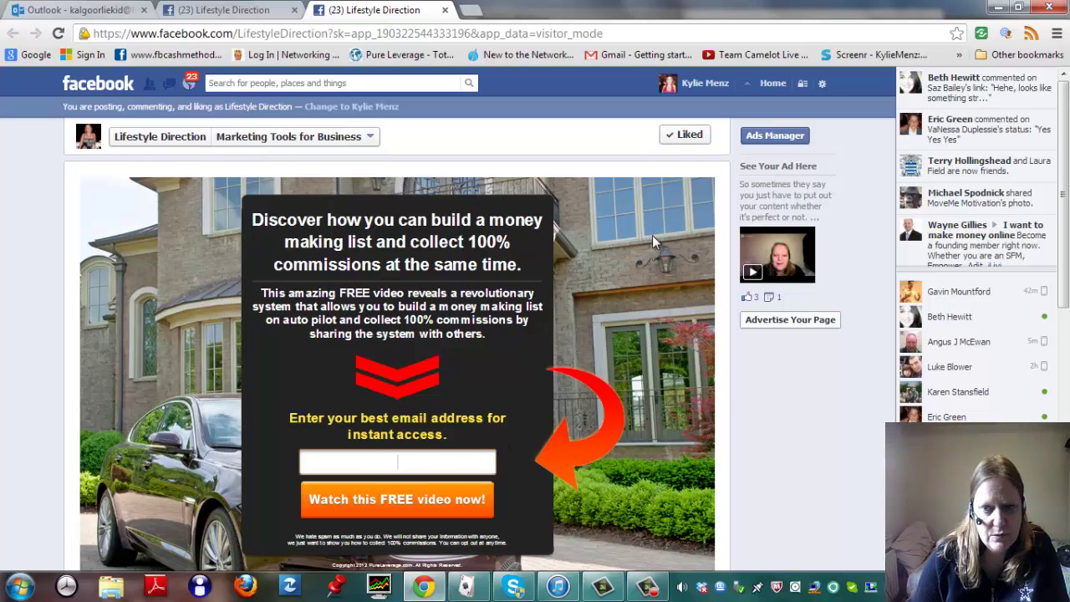
pyautogui.scroll(-1, 709, 303)
pyautogui.hotkey('ctrl', 'w')
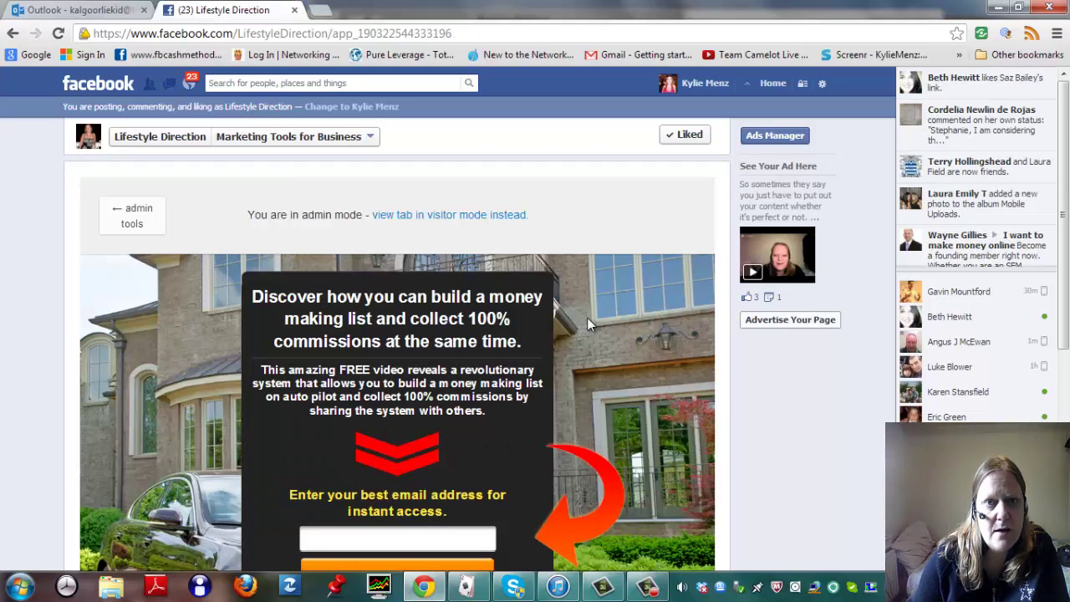
pyautogui.click(167, 138)
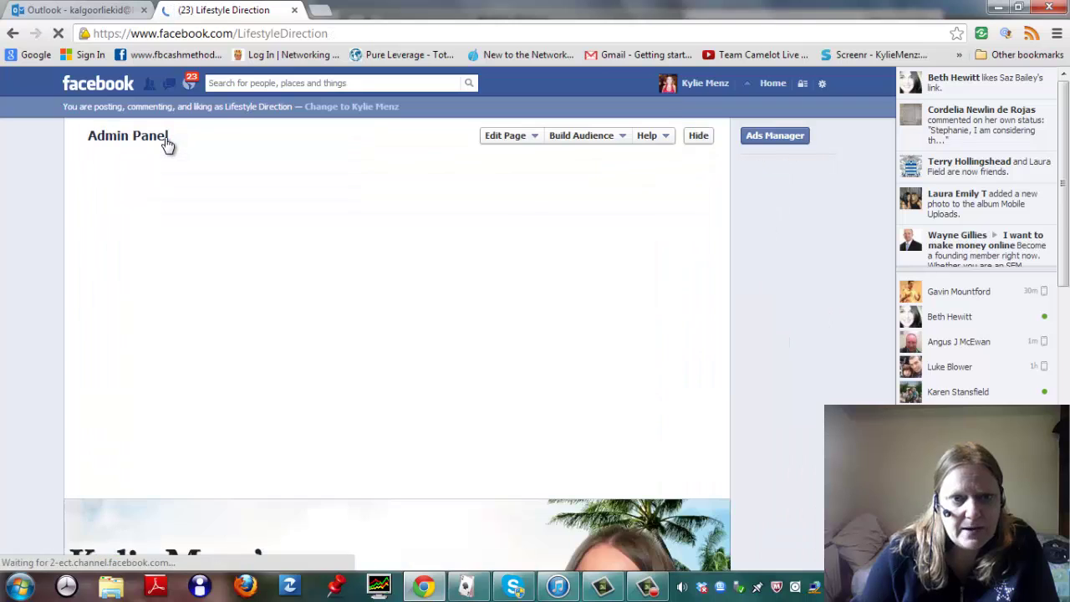
pyautogui.scroll(-5, 711, 315)
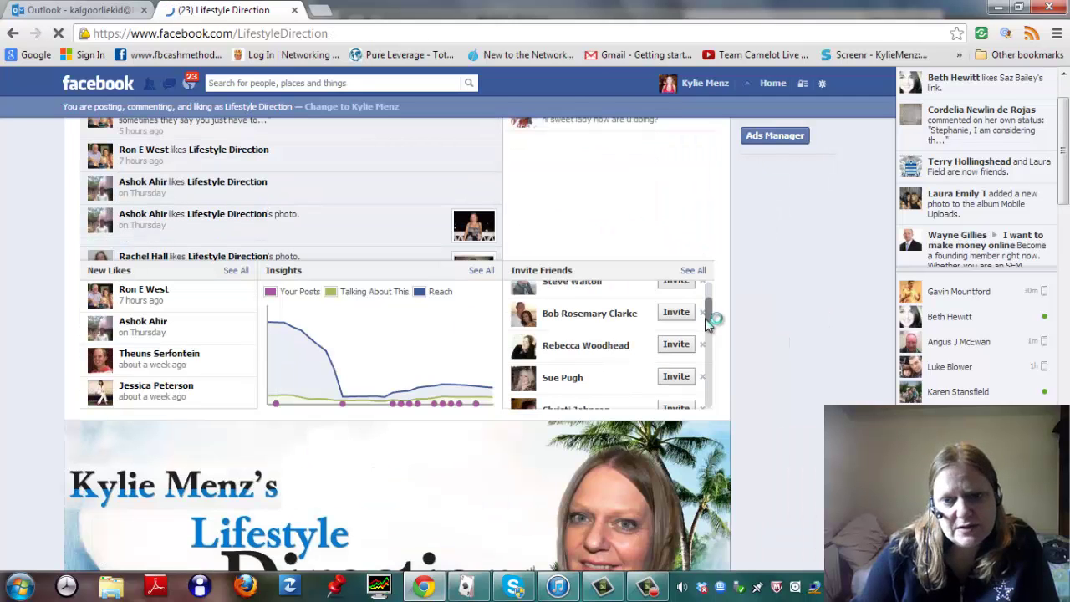
pyautogui.scroll(-4, 768, 405)
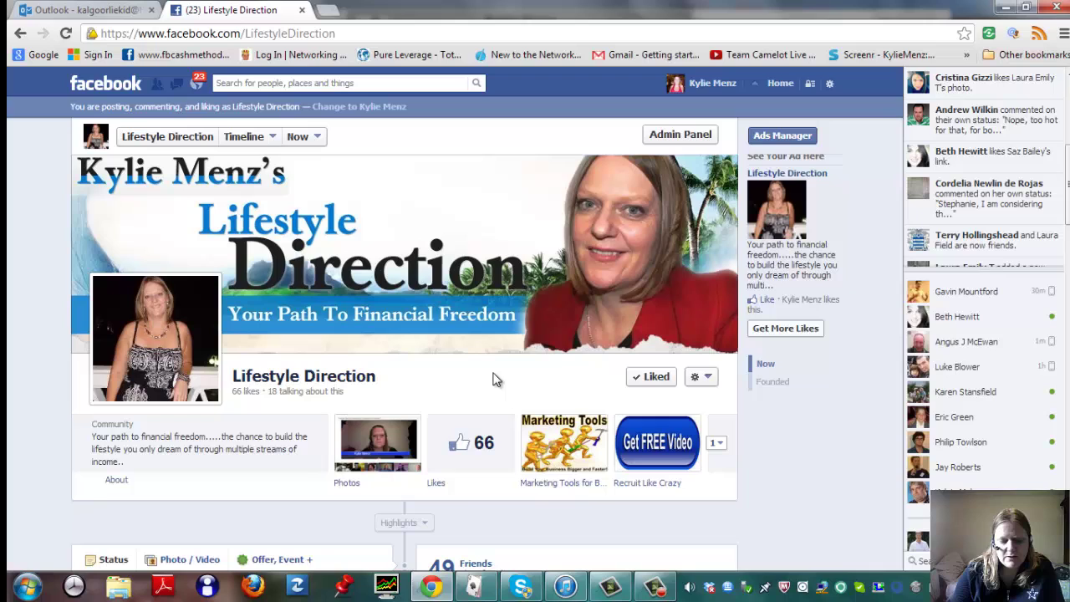
# - Search Facebook for 'html' and open the Static HTML: iframe tabs app
pyautogui.click(248, 82)
pyautogui.write('html')
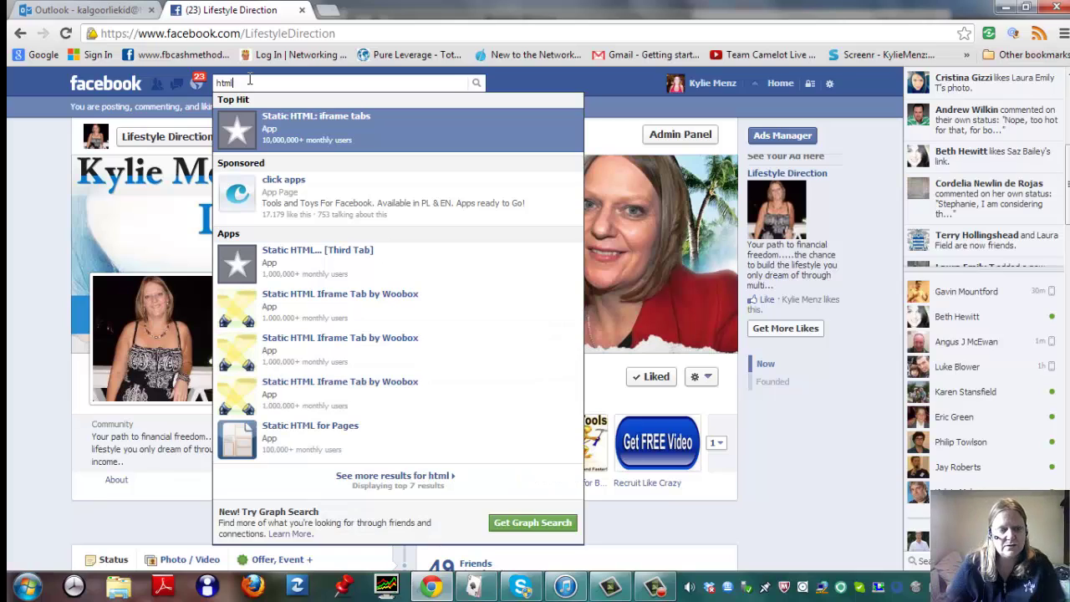
pyautogui.click(301, 127)
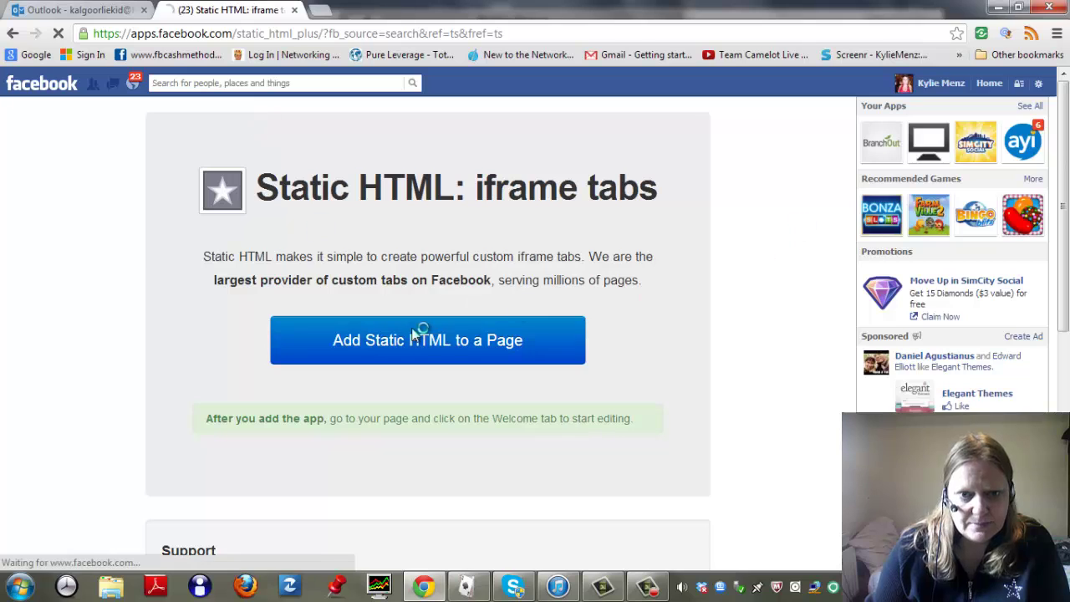
# - Start adding Static HTML to a page, check the page dropdown, then return to the News Feed
pyautogui.click(424, 340)
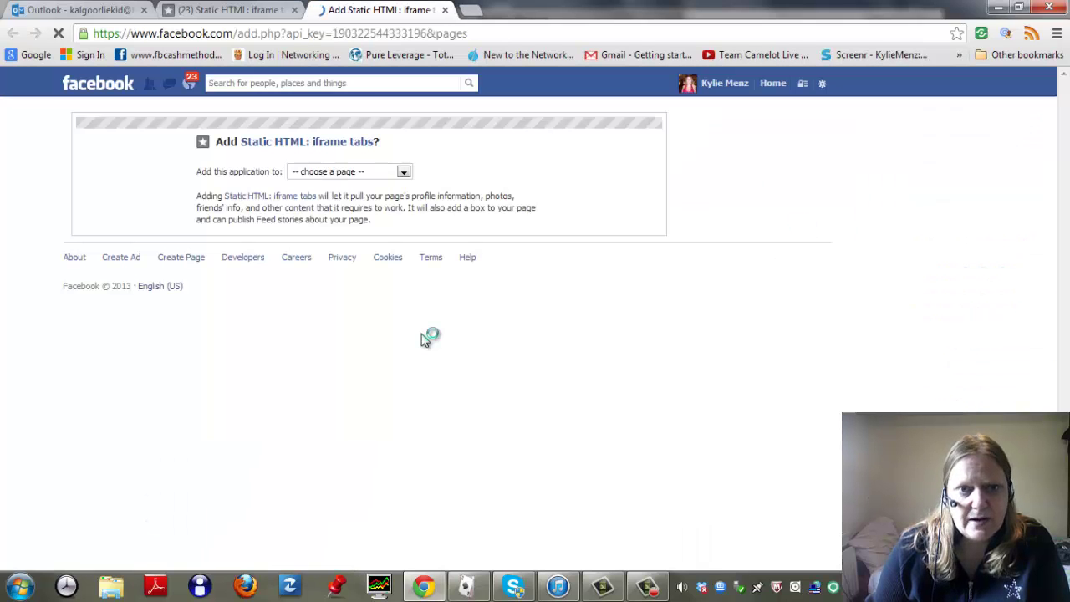
pyautogui.click(404, 174)
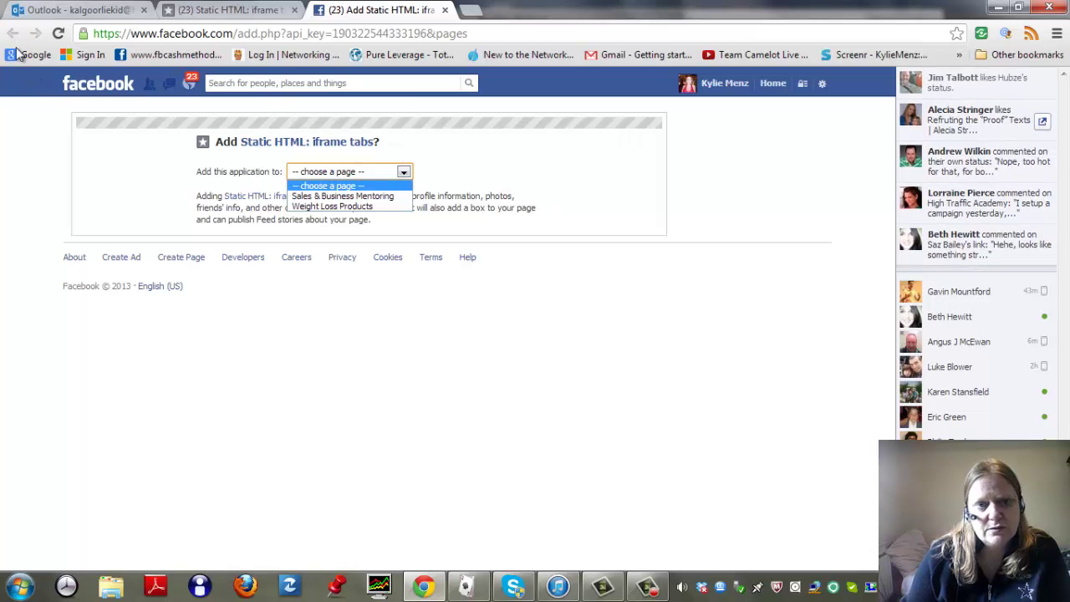
pyautogui.click(770, 84)
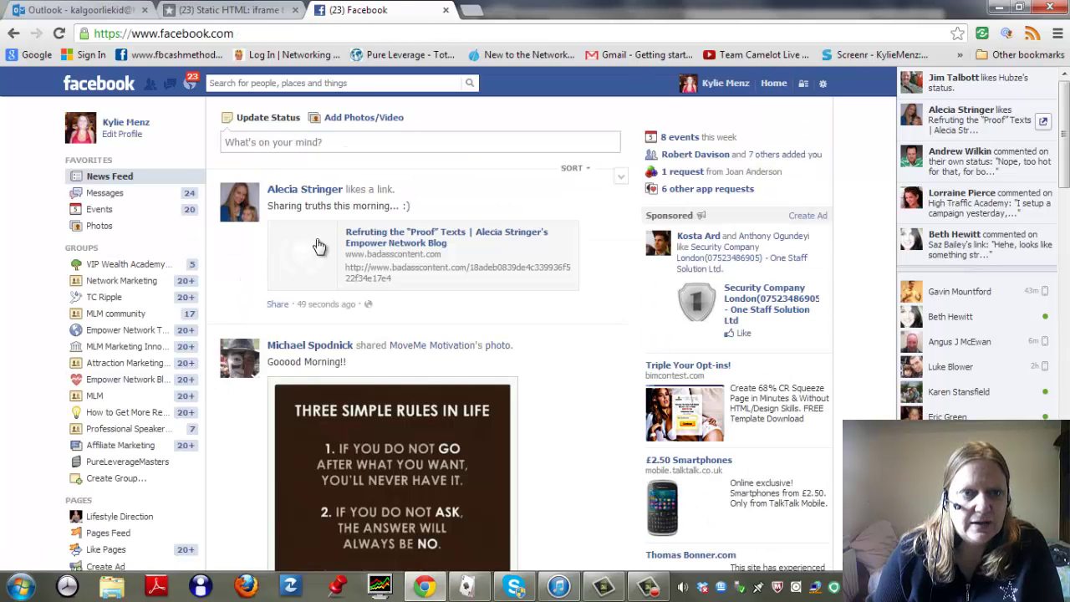
# - Go to Lifestyle Direction from the sidebar and expand its full row of app tabs
pyautogui.scroll(-4, 297, 284)
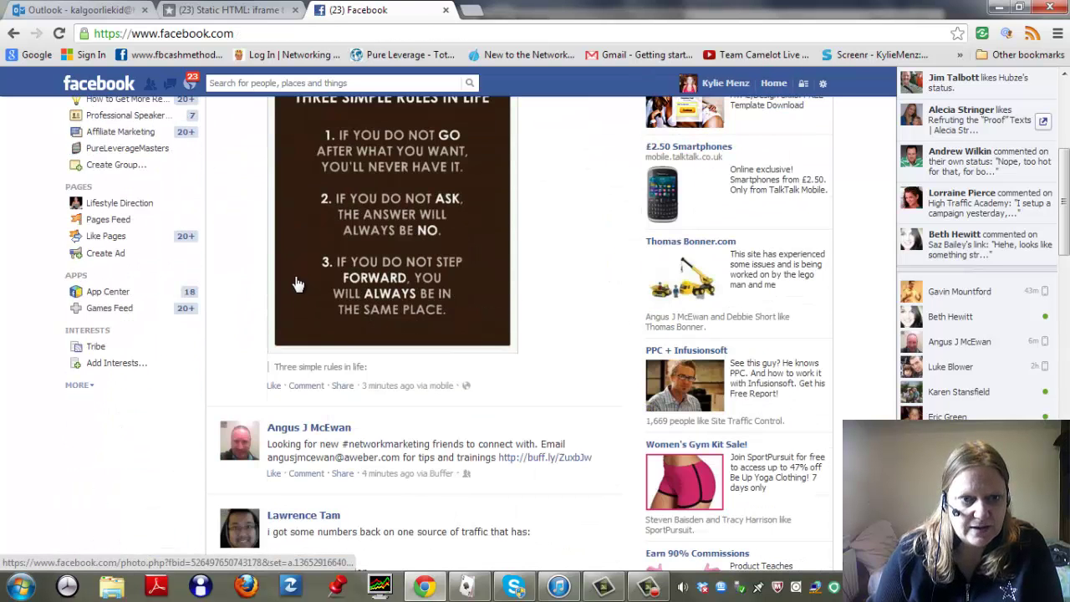
pyautogui.click(137, 203)
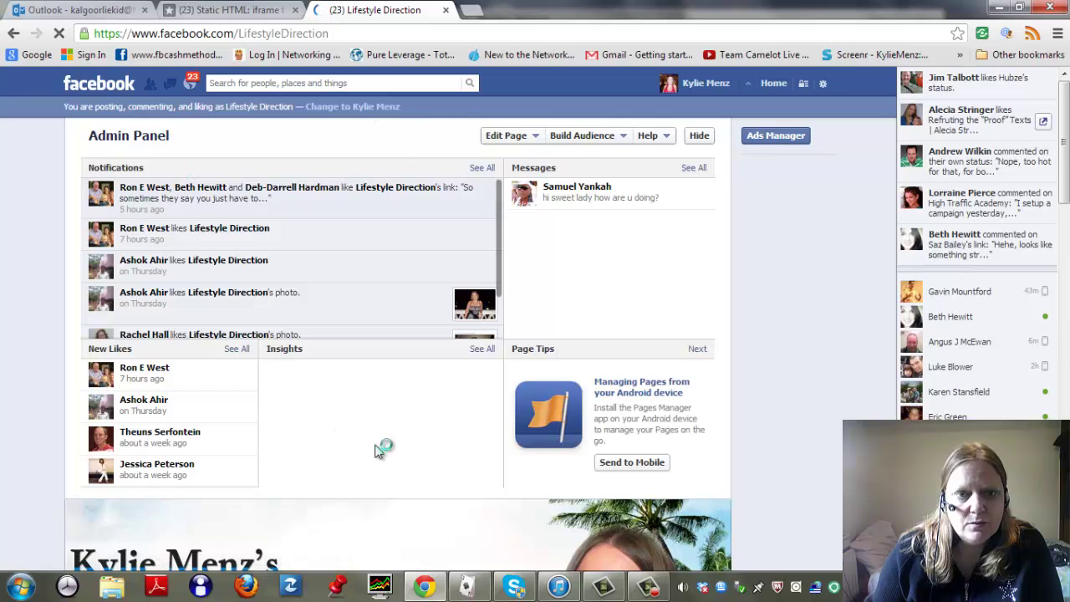
pyautogui.scroll(-1, 443, 462)
pyautogui.scroll(-4, 443, 461)
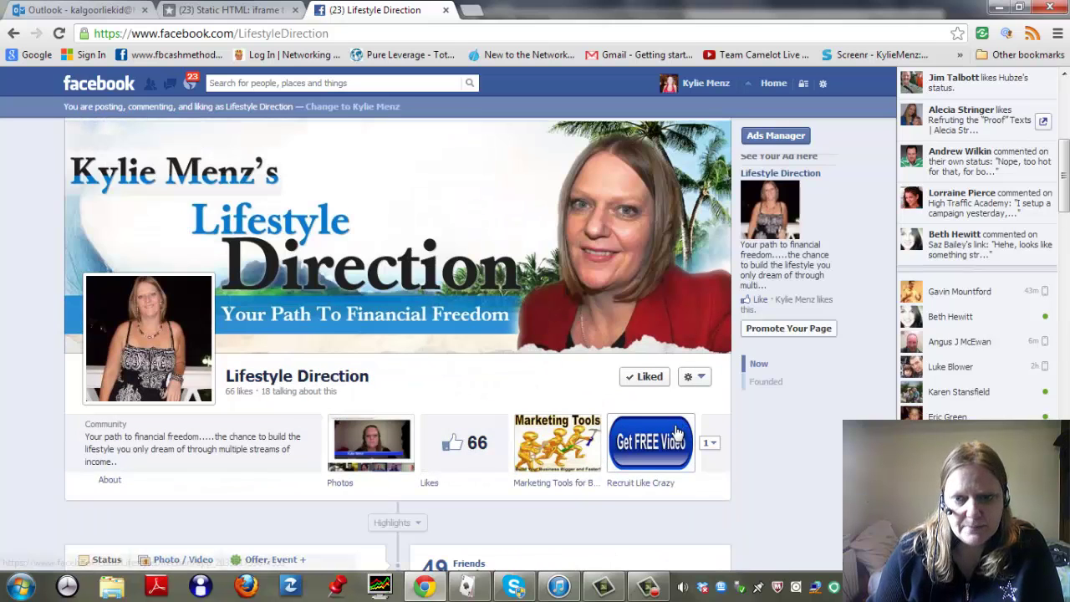
pyautogui.scroll(-1, 735, 435)
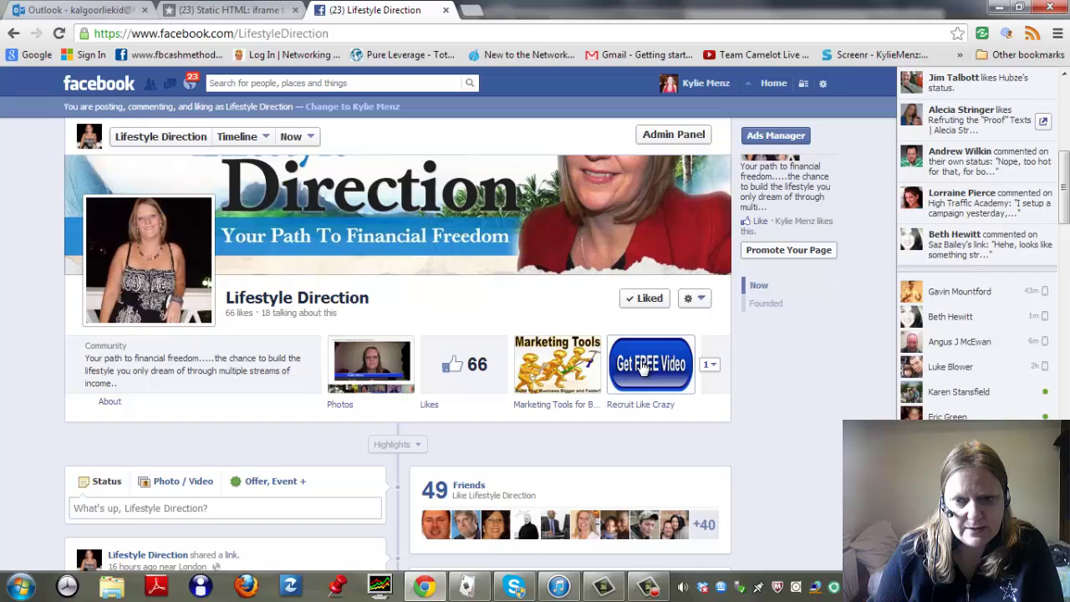
pyautogui.click(710, 364)
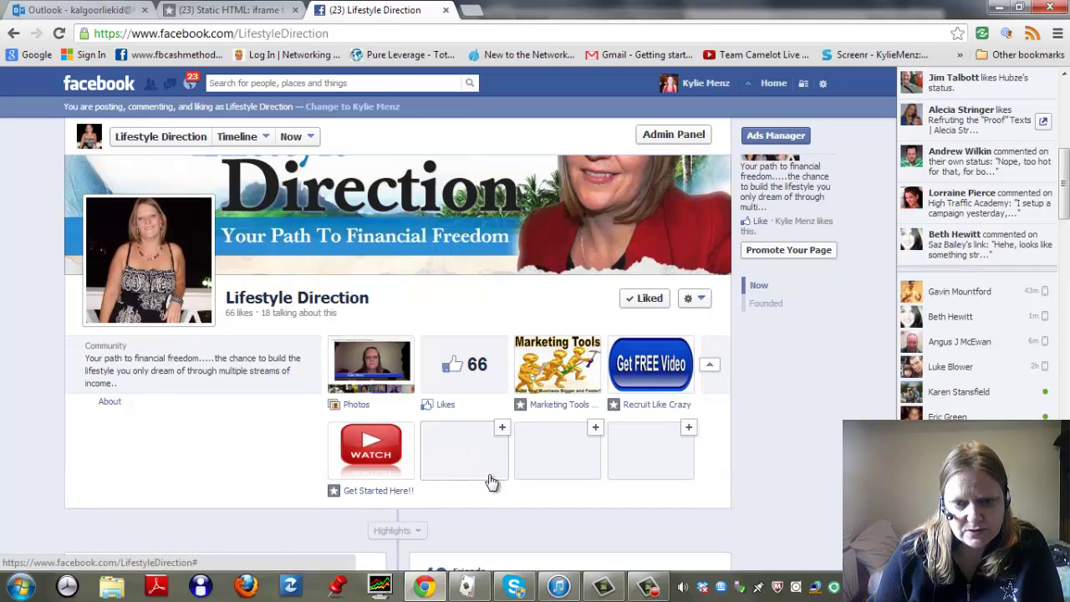
# - From the Get Started Here!! tab's admin tools, choose to add a Fourth tab
pyautogui.click(370, 443)
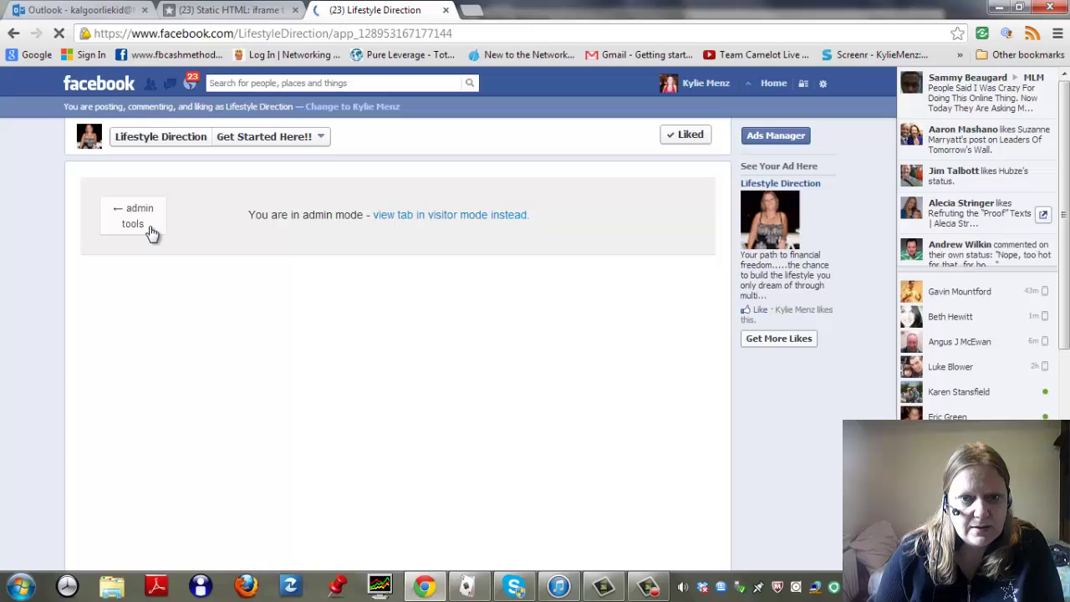
pyautogui.click(146, 230)
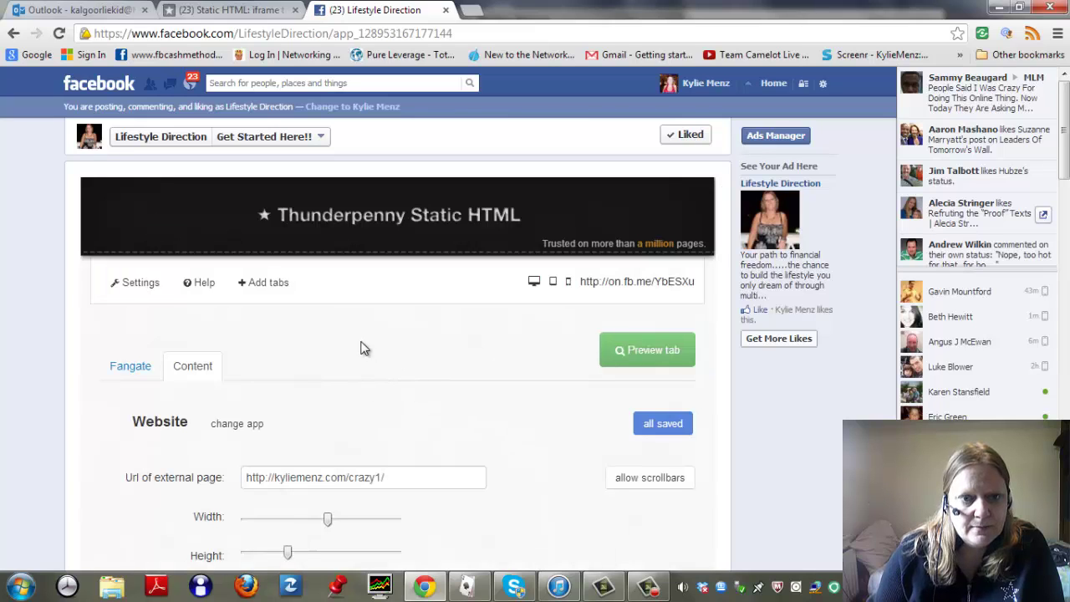
pyautogui.click(257, 284)
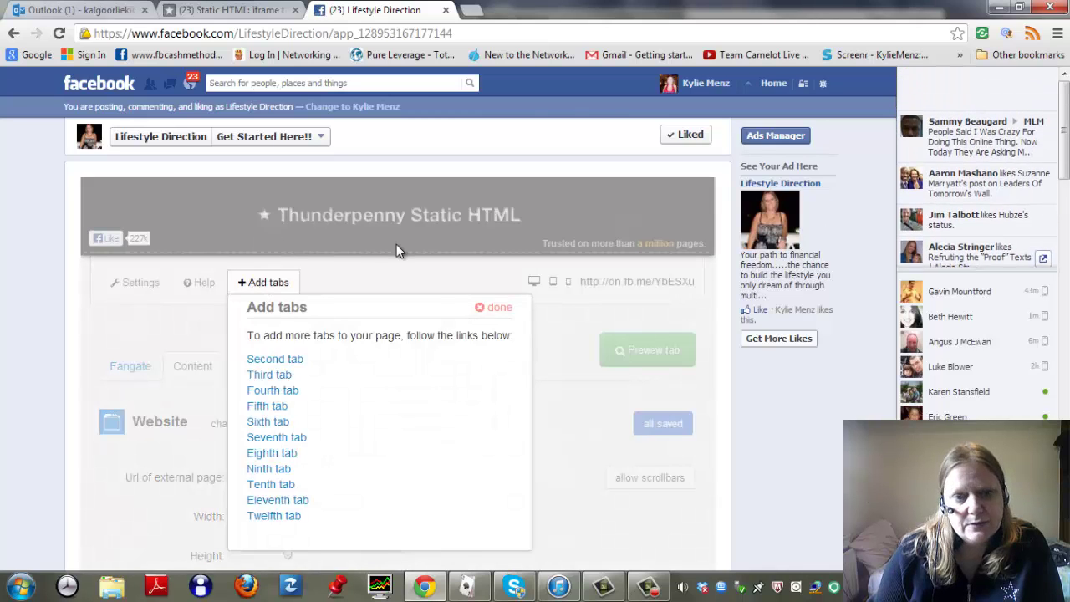
pyautogui.scroll(-1, 268, 251)
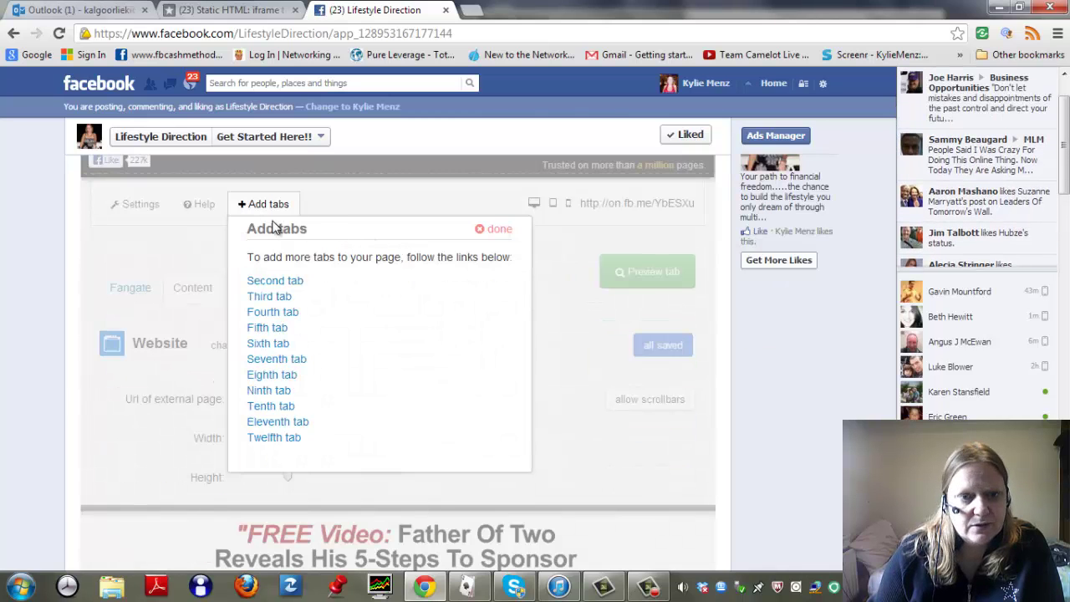
pyautogui.click(282, 316)
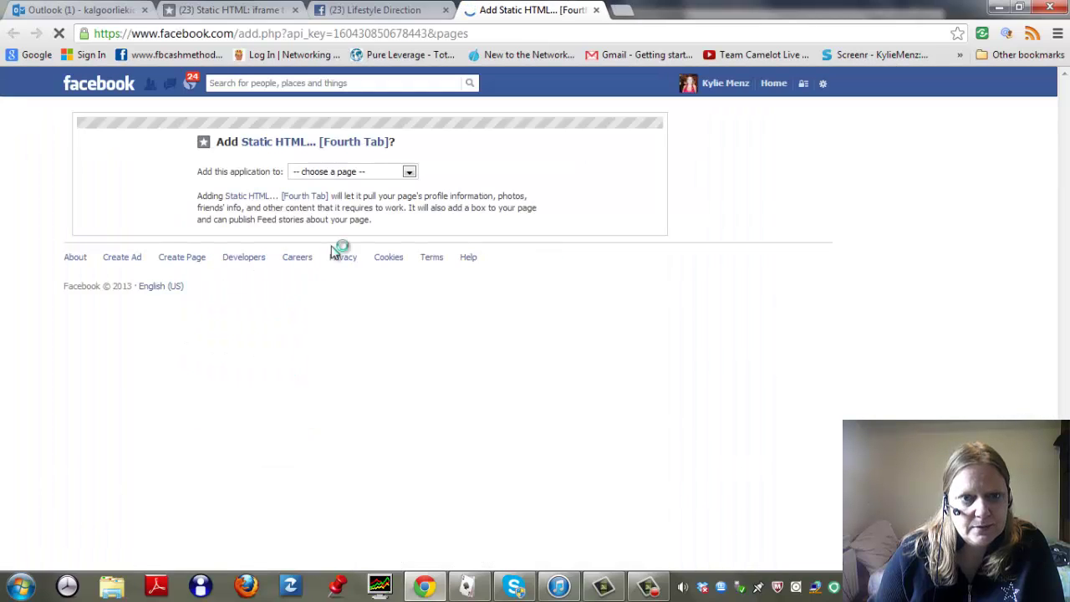
# - Add Static HTML [Fourth Tab] to Lifestyle Direction and expand the apps to reveal Welcome [4]
pyautogui.click(409, 171)
pyautogui.click(337, 196)
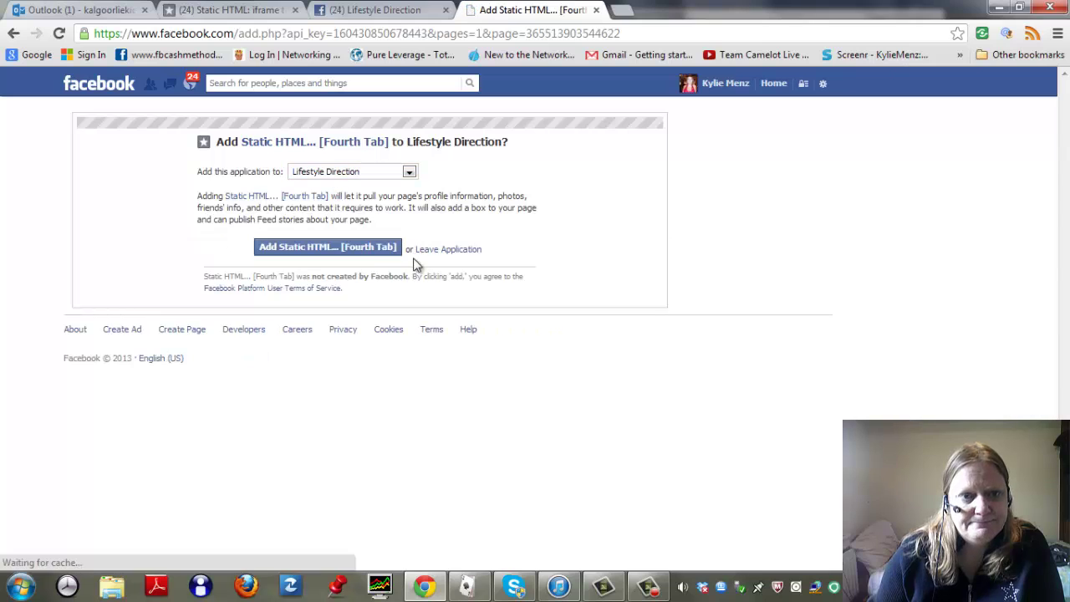
pyautogui.click(352, 249)
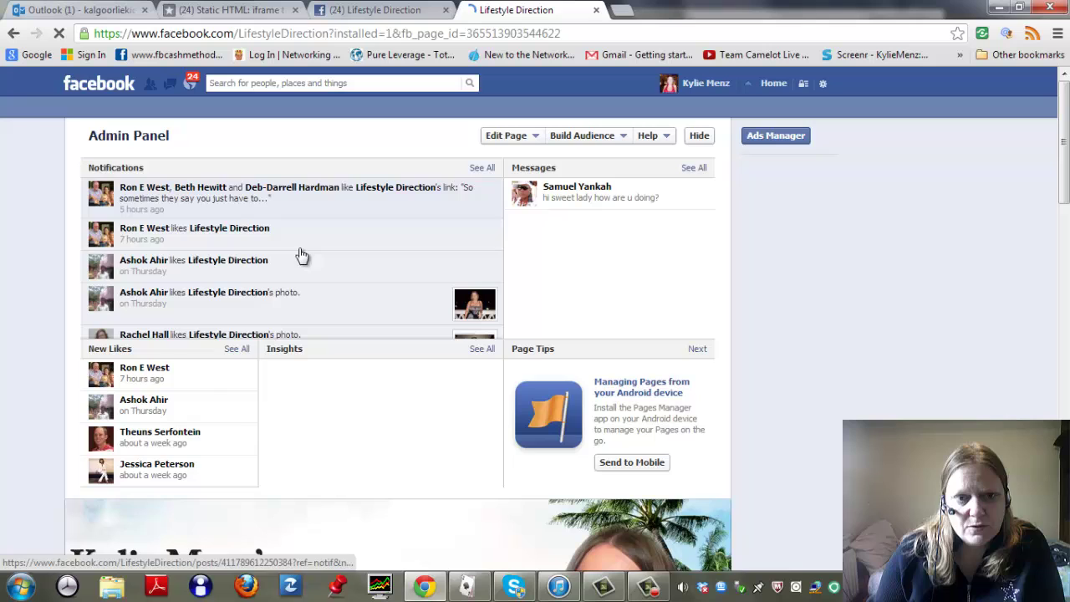
pyautogui.scroll(-5, 400, 351)
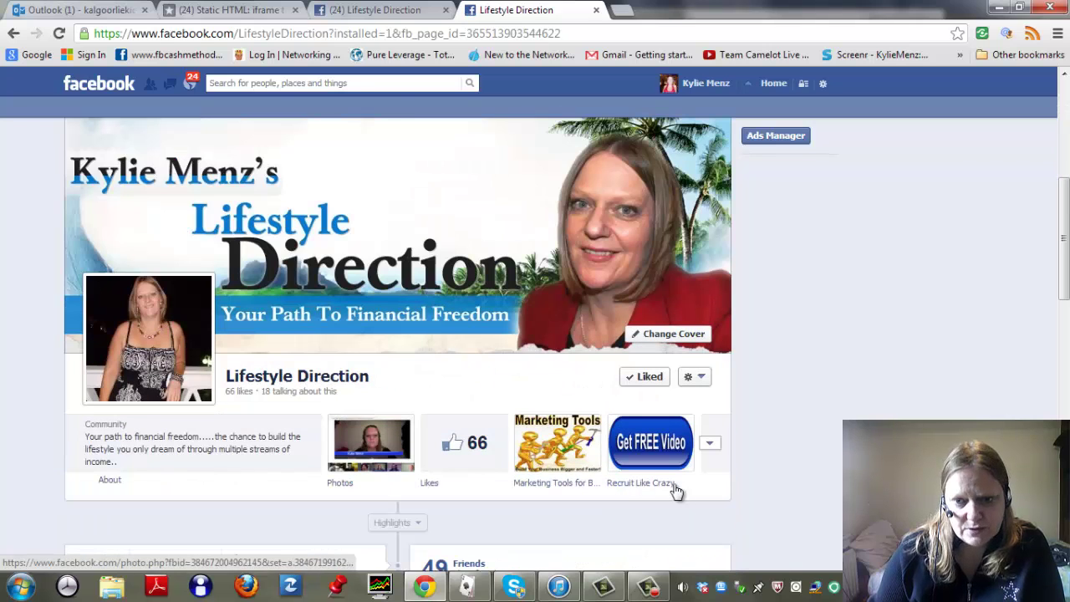
pyautogui.scroll(-1, 723, 478)
pyautogui.click(711, 364)
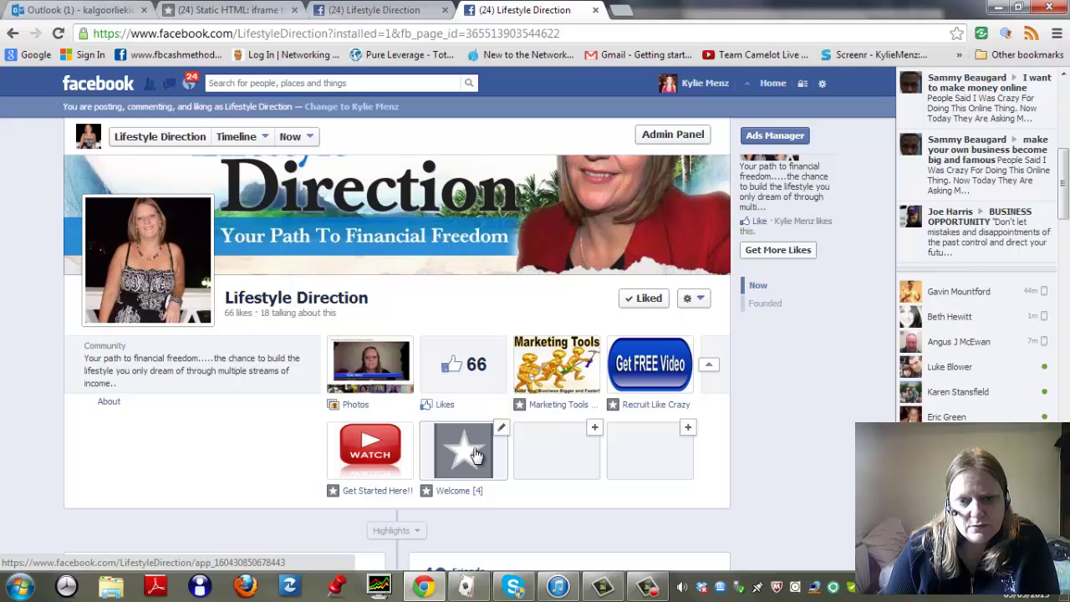
# - Open the Welcome [4] tab and choose the Website app from the app buffet
pyautogui.click(474, 454)
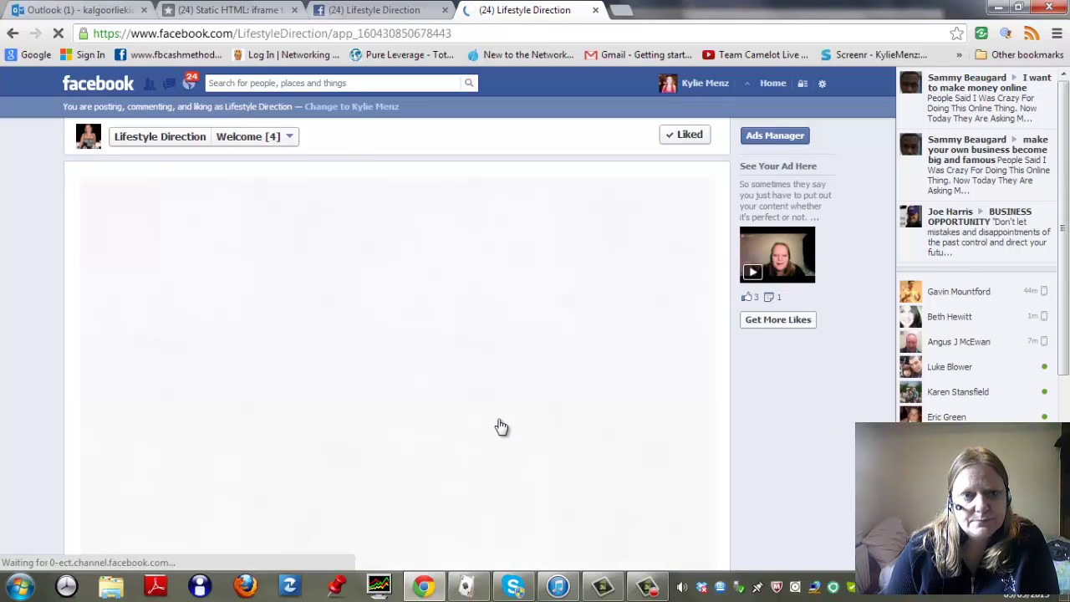
pyautogui.scroll(-1, 343, 313)
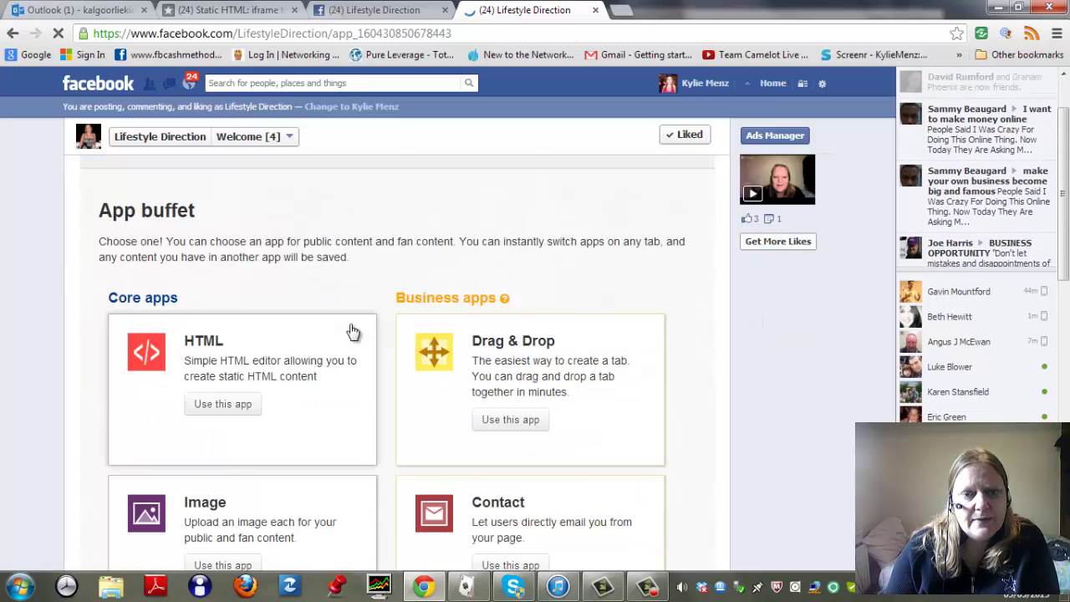
pyautogui.scroll(-1, 353, 332)
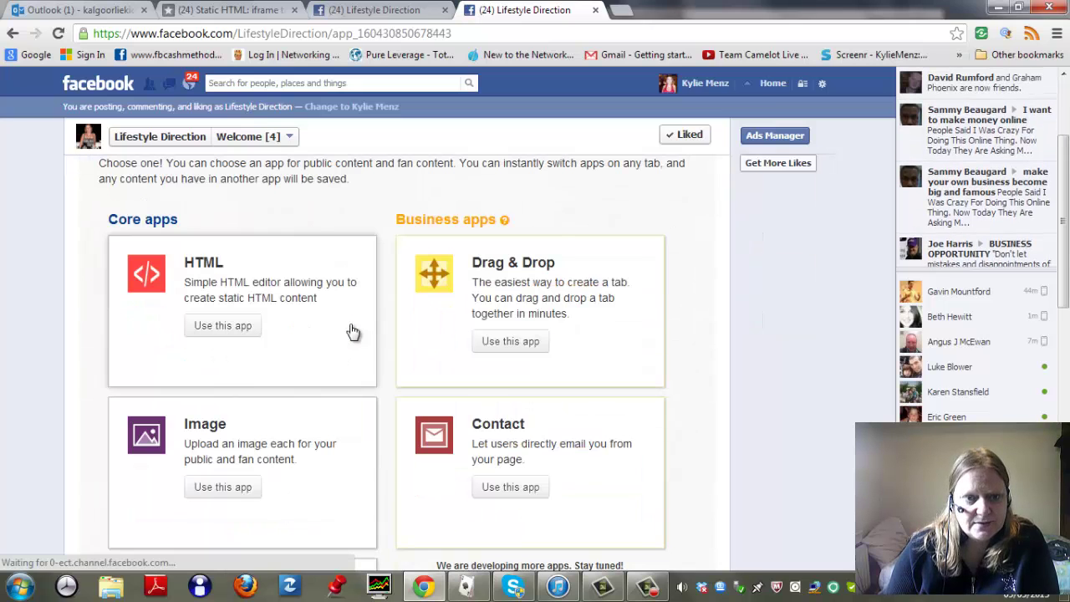
pyautogui.scroll(-1, 353, 332)
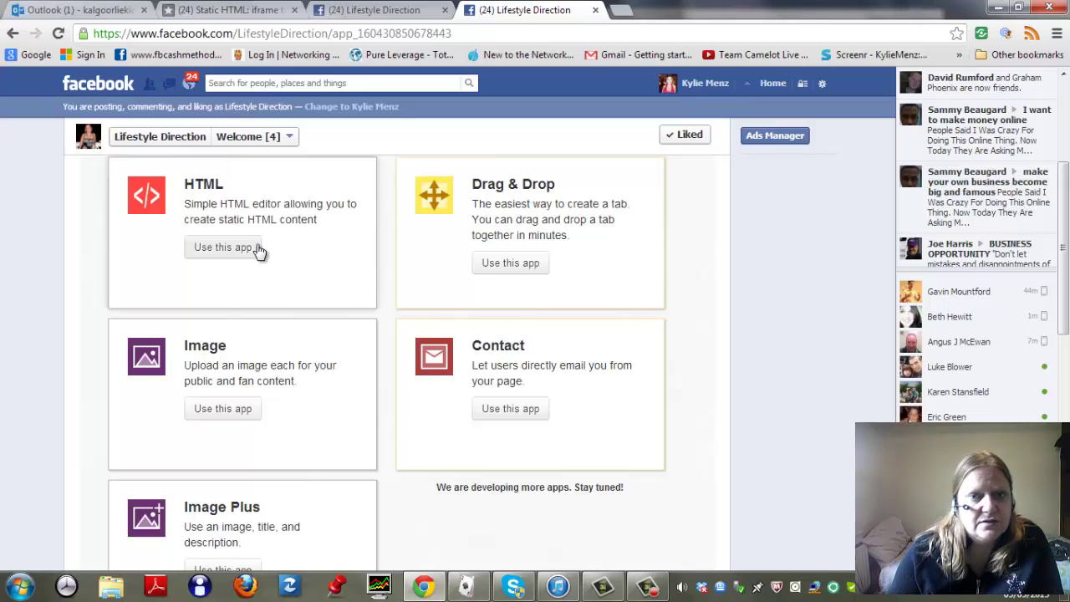
pyautogui.scroll(-1, 294, 292)
pyautogui.scroll(2, 502, 234)
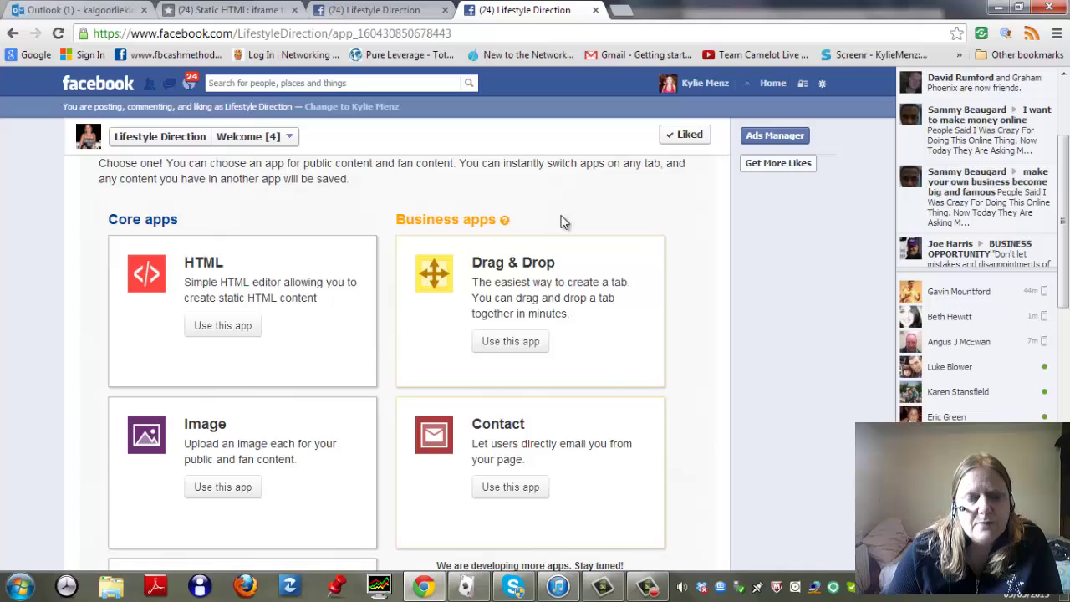
pyautogui.scroll(-1, 393, 387)
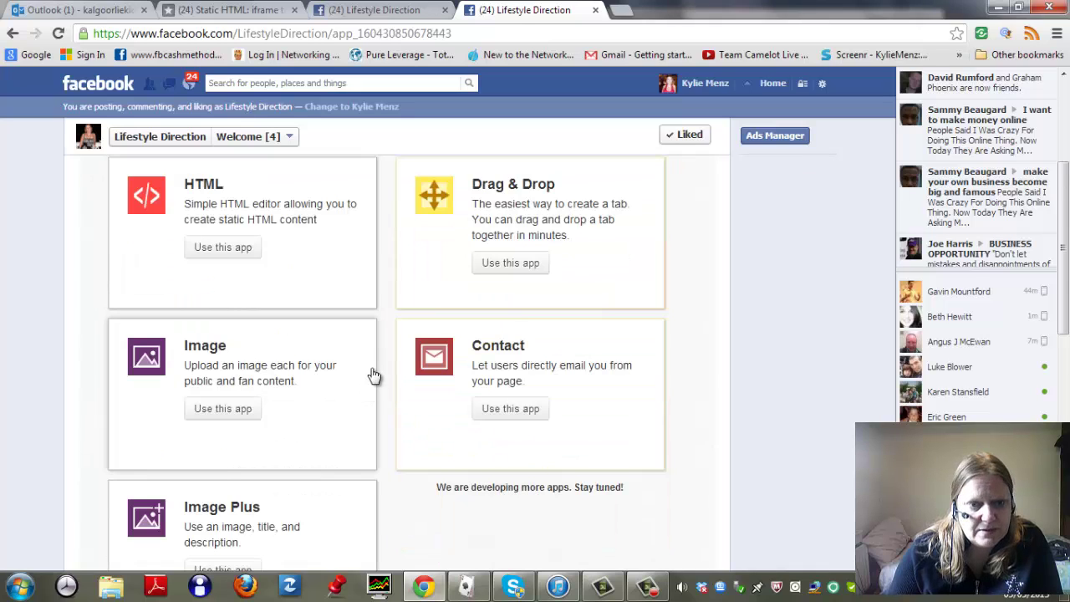
pyautogui.scroll(-1, 374, 375)
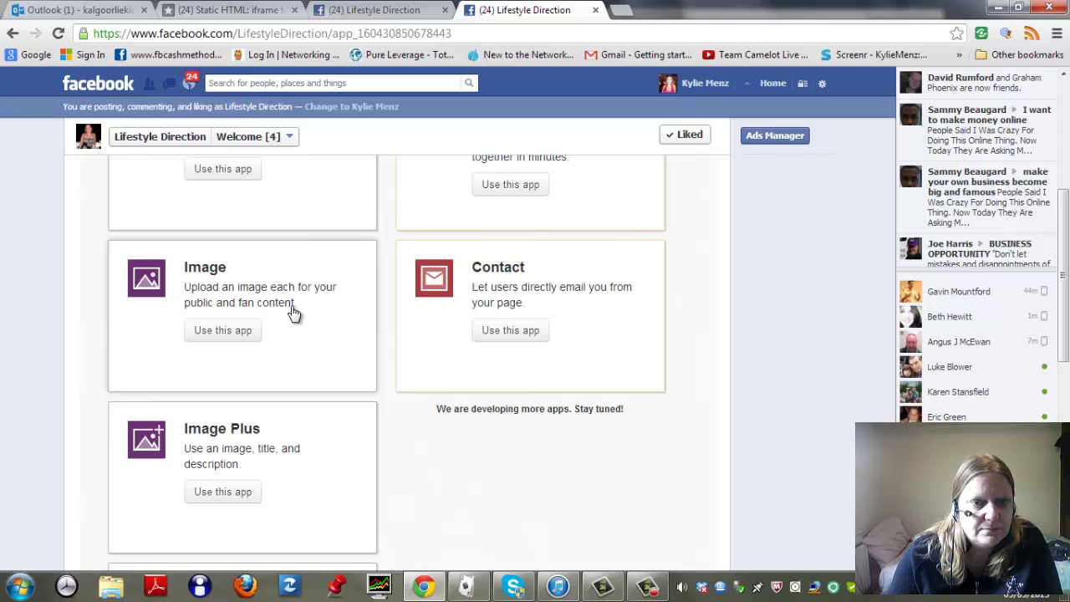
pyautogui.scroll(-3, 356, 356)
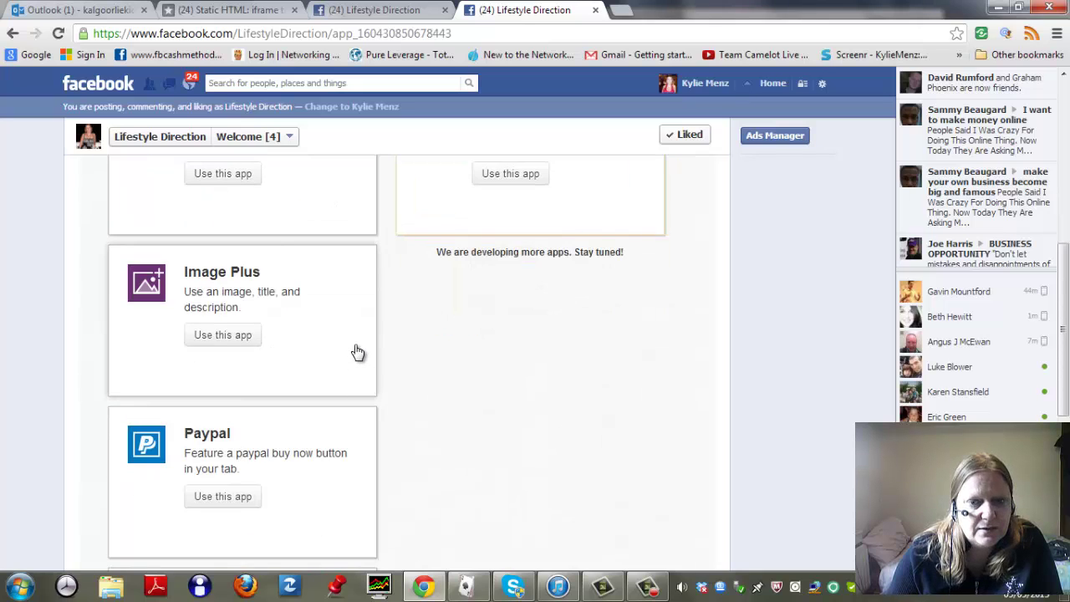
pyautogui.scroll(-3, 358, 347)
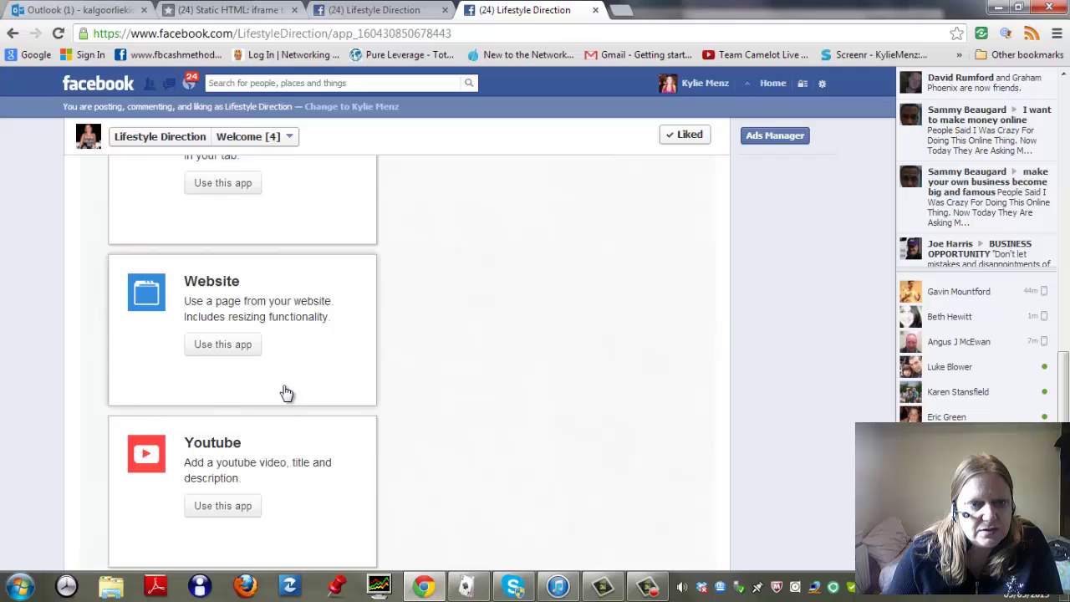
pyautogui.click(236, 346)
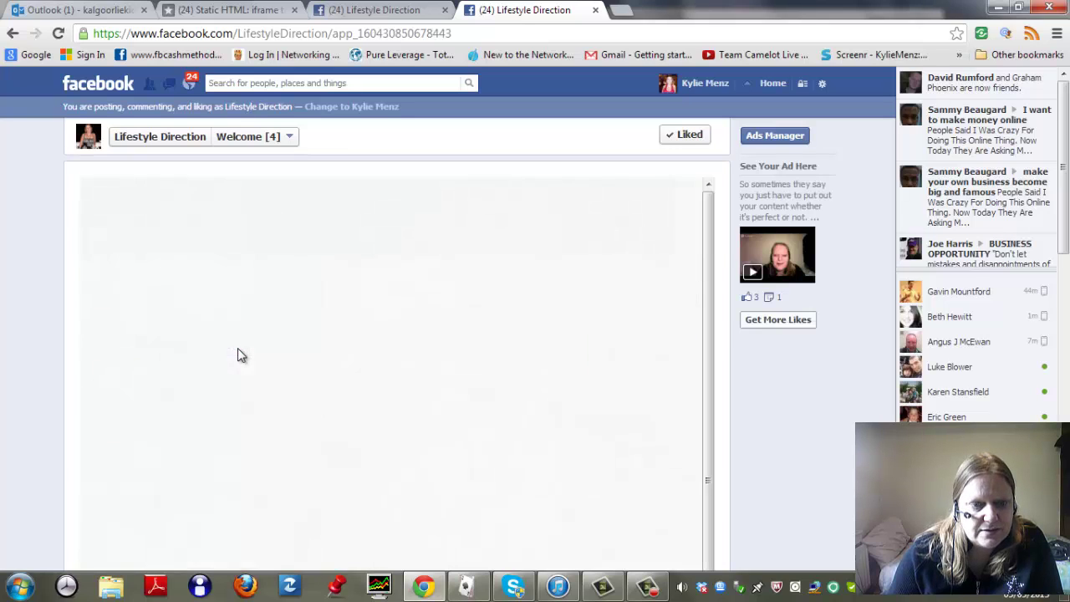
pyautogui.scroll(-2, 410, 361)
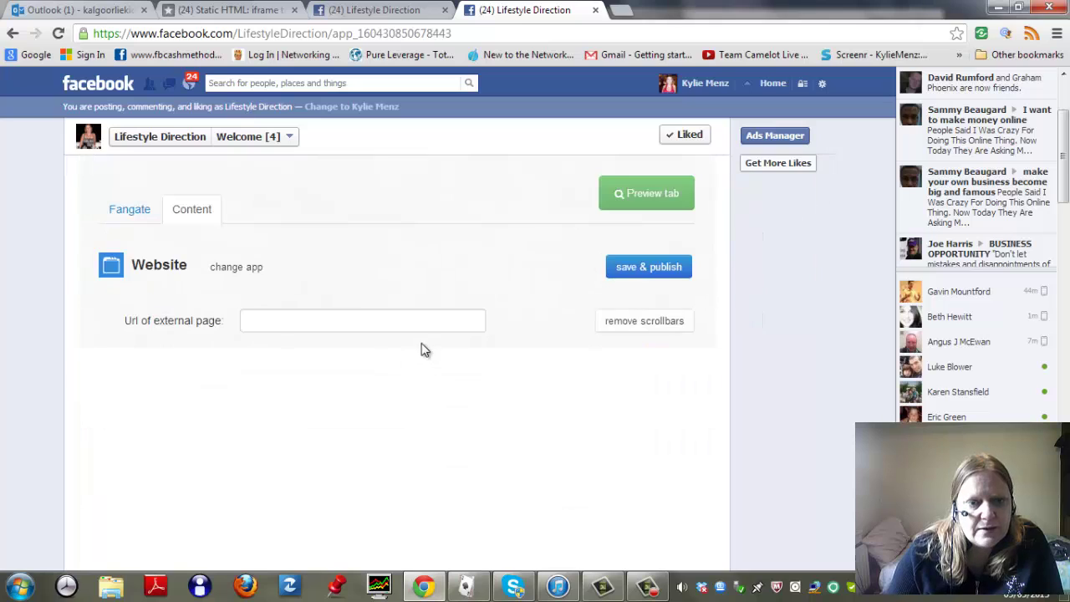
# - Load the Pure Leverage site in a new browser tab, log in, and go to Your Affiliate URLs
pyautogui.click(622, 12)
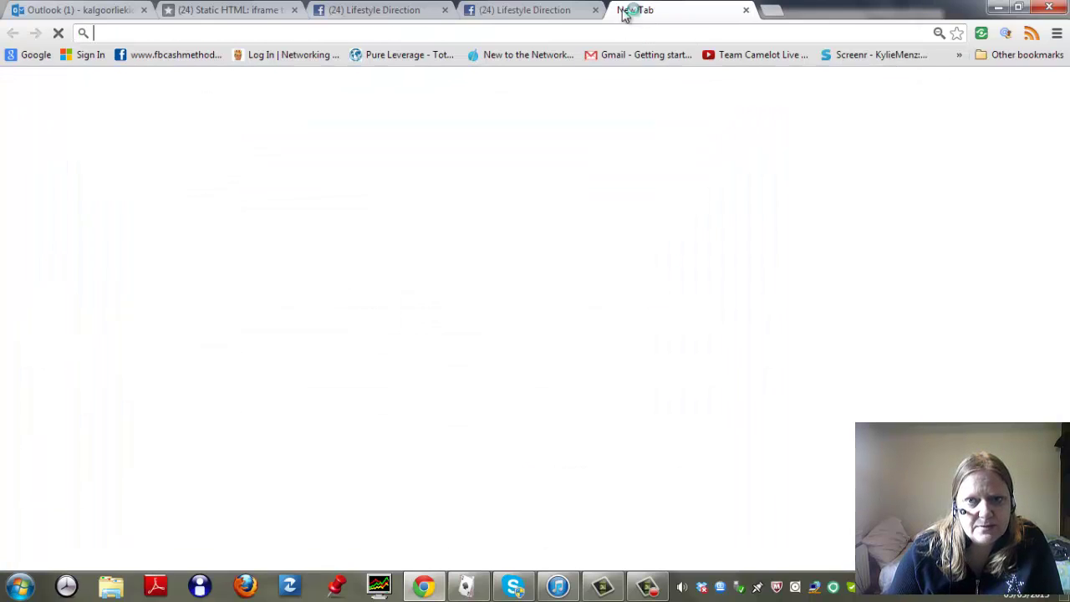
pyautogui.click(405, 54)
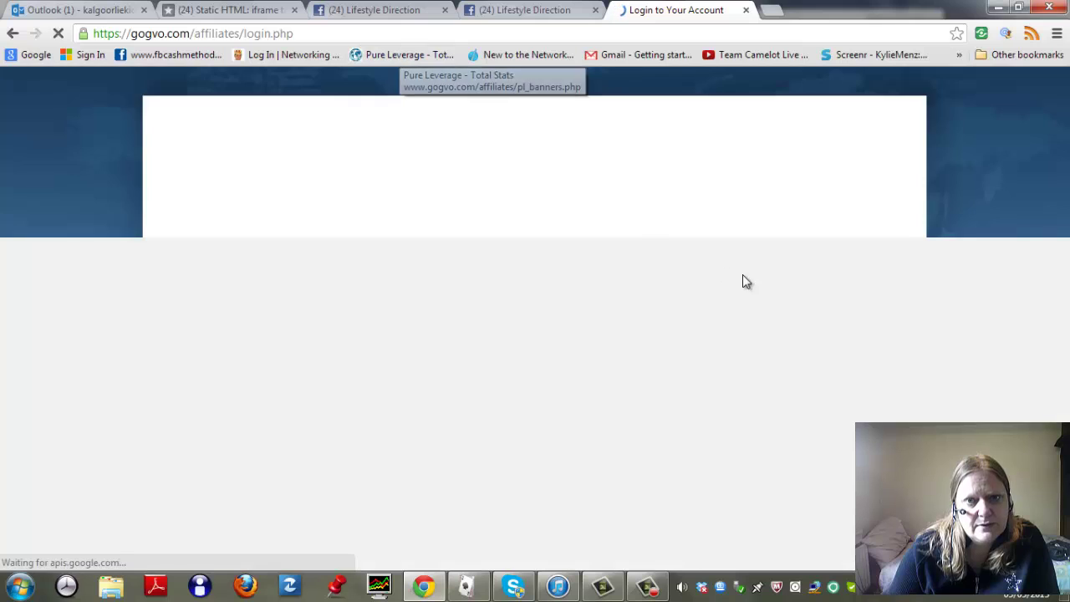
pyautogui.scroll(-2, 602, 363)
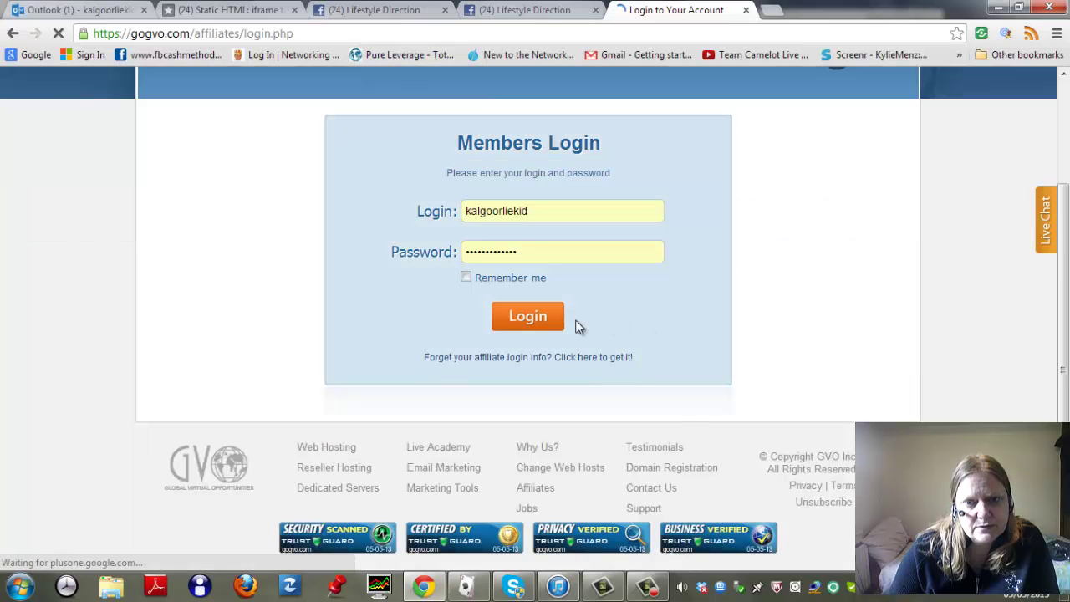
pyautogui.click(551, 315)
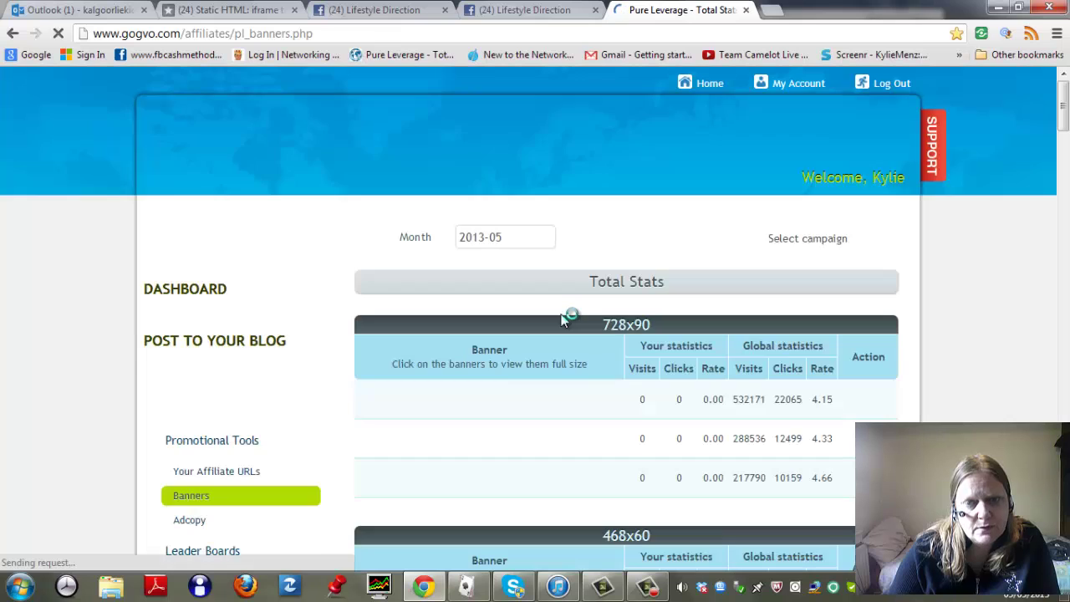
pyautogui.scroll(-2, 291, 422)
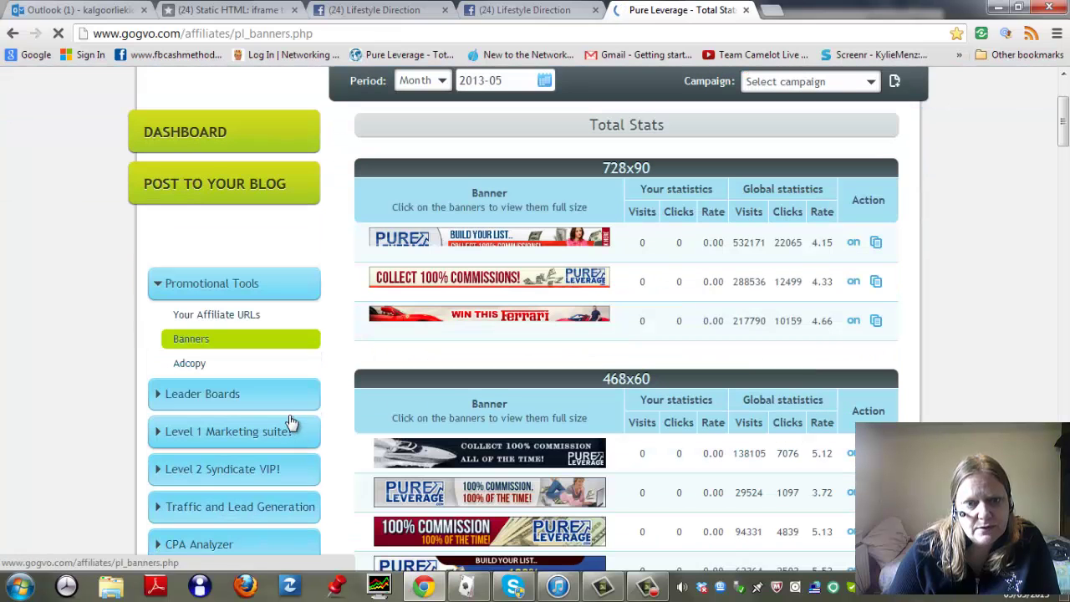
pyautogui.click(219, 326)
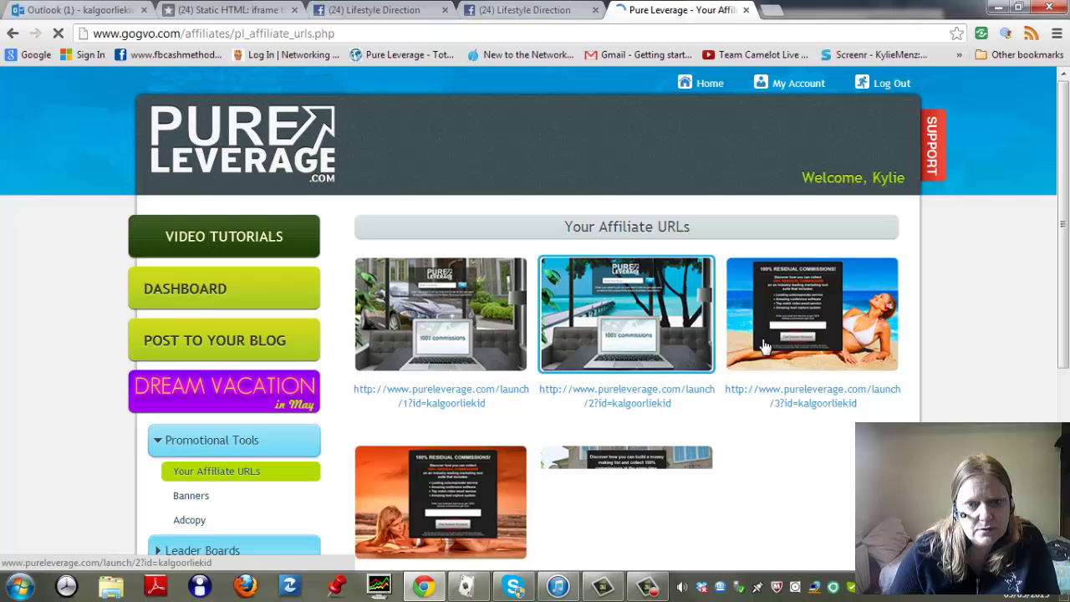
# - Copy the fourth (launch/4) affiliate link and switch back to Facebook
pyautogui.scroll(-2, 986, 421)
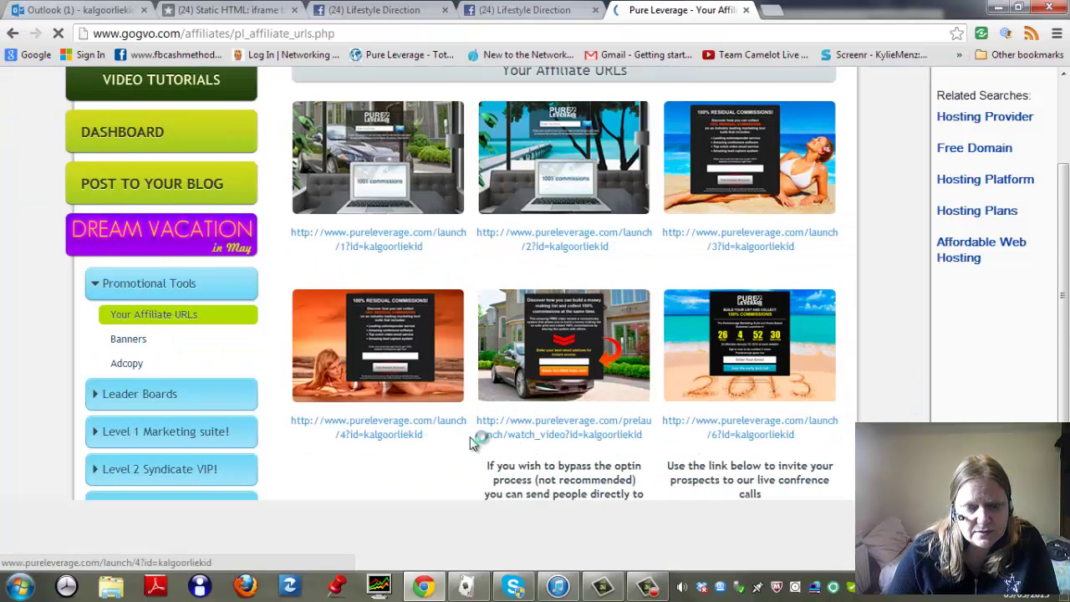
pyautogui.moveTo(442, 437); pyautogui.dragTo(292, 418)
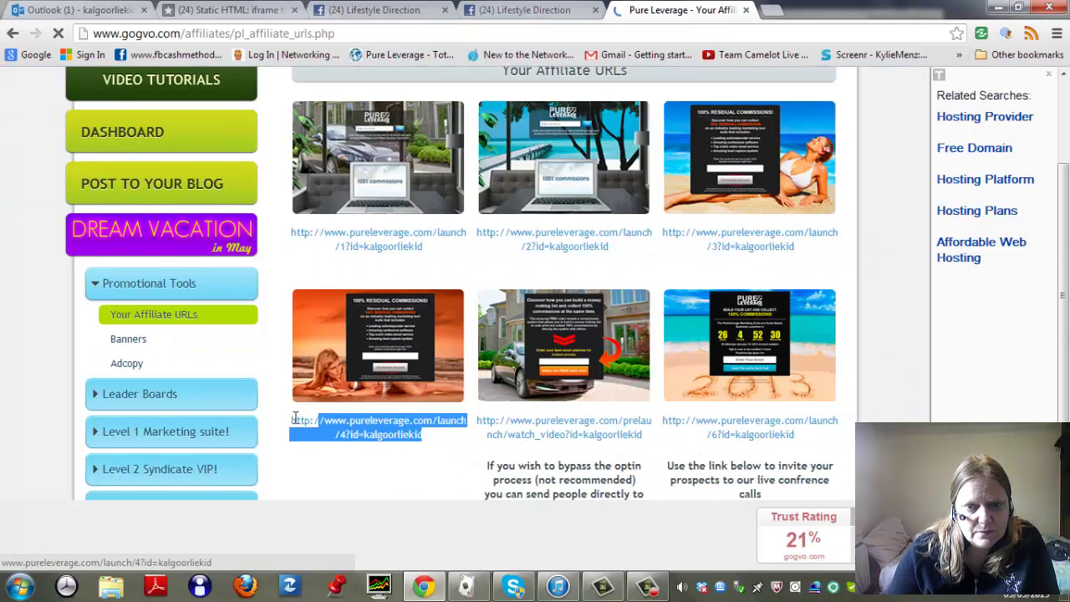
pyautogui.rightClick(335, 426)
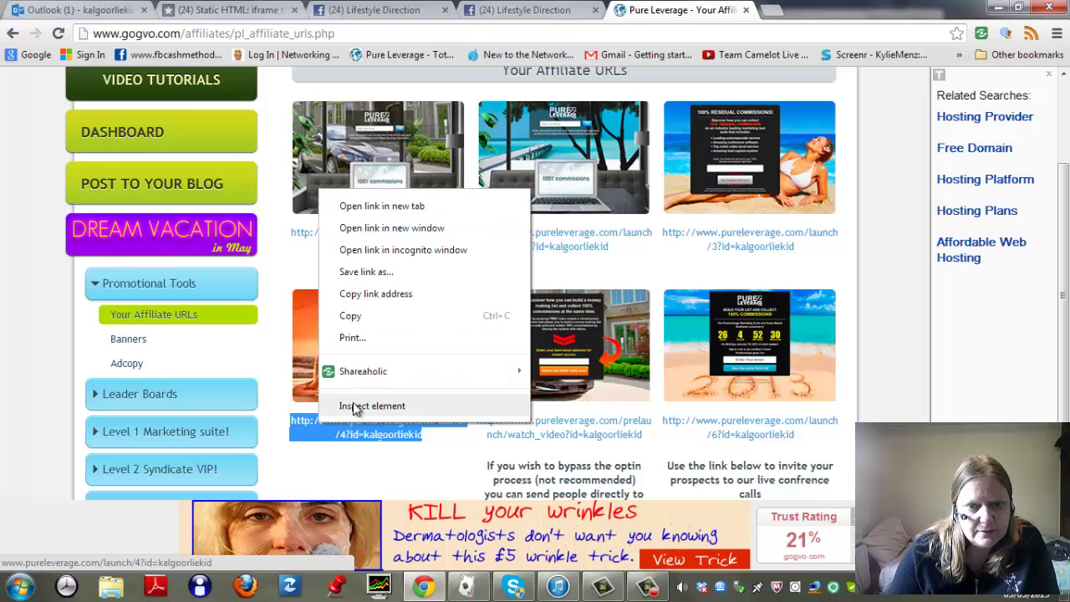
pyautogui.click(351, 314)
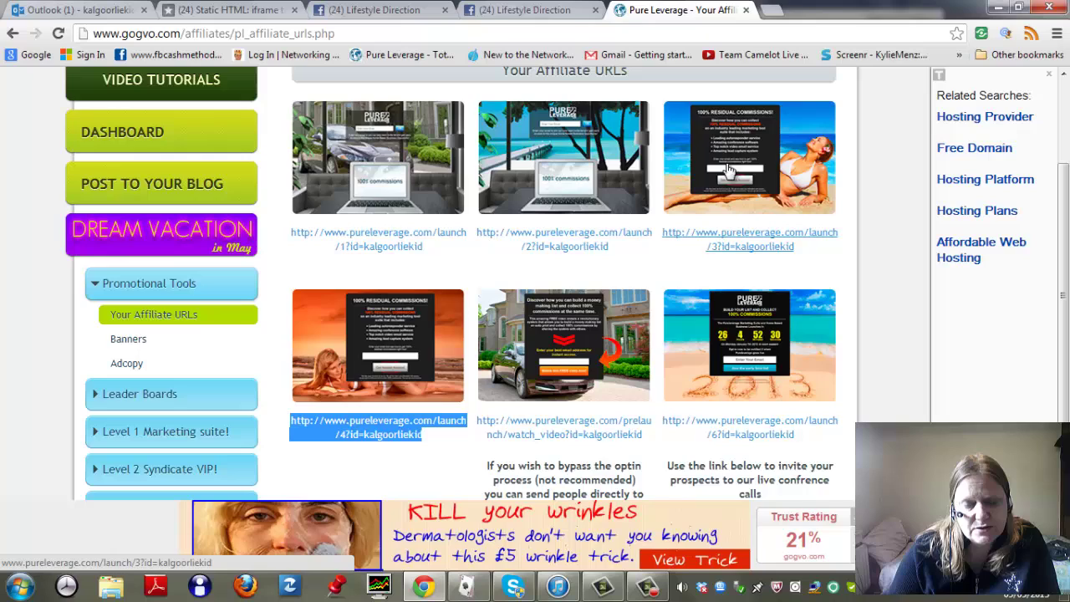
pyautogui.click(498, 9)
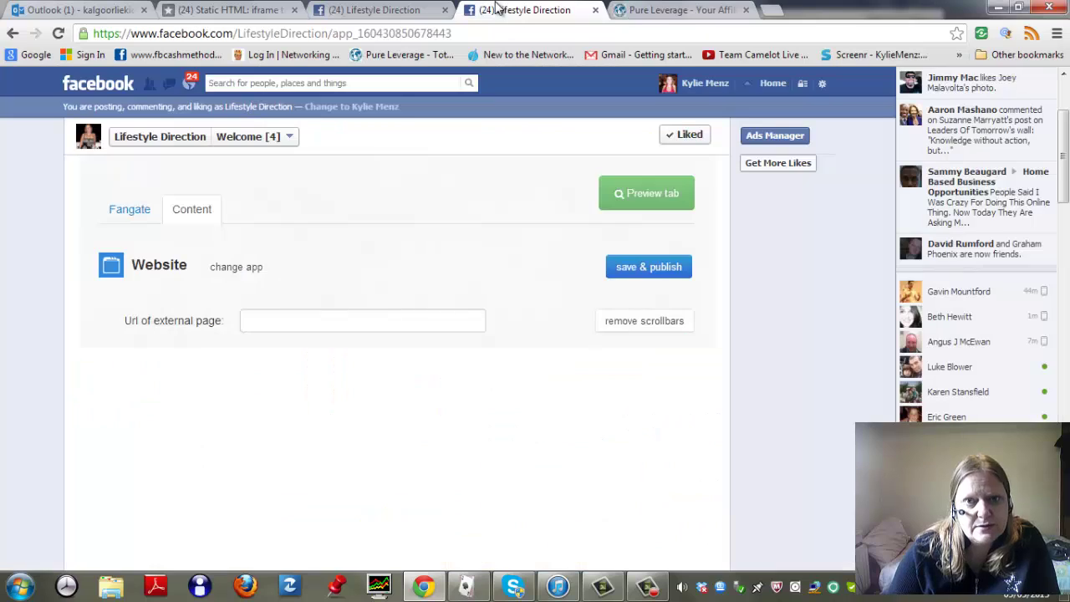
# - Paste the launch/4 affiliate link into the external page URL field and preview the tab
pyautogui.click(269, 321)
pyautogui.rightClick(269, 322)
pyautogui.click(315, 134)
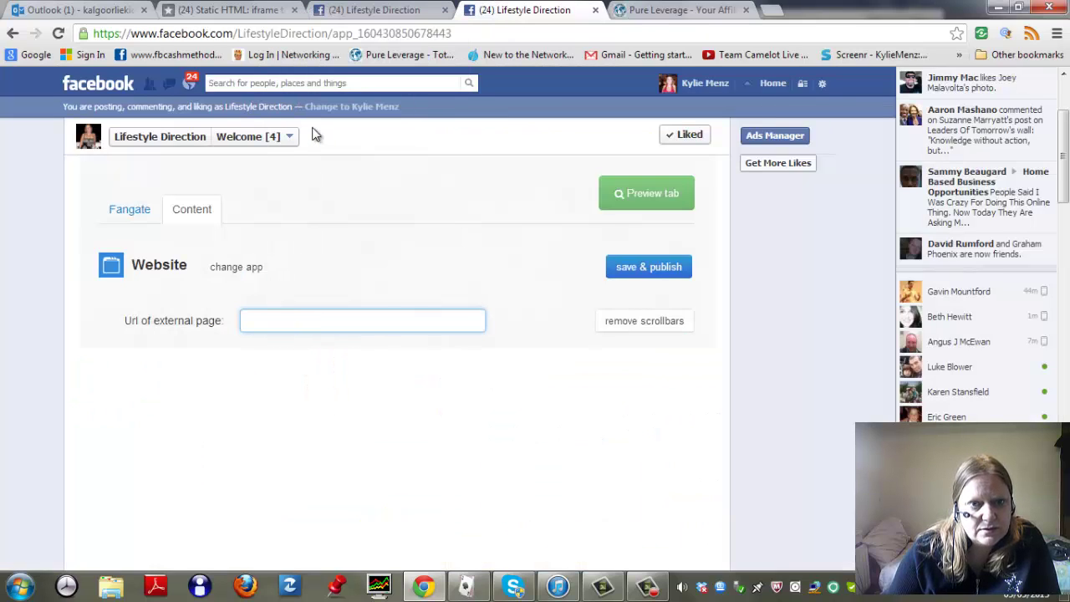
pyautogui.scroll(-1, 566, 368)
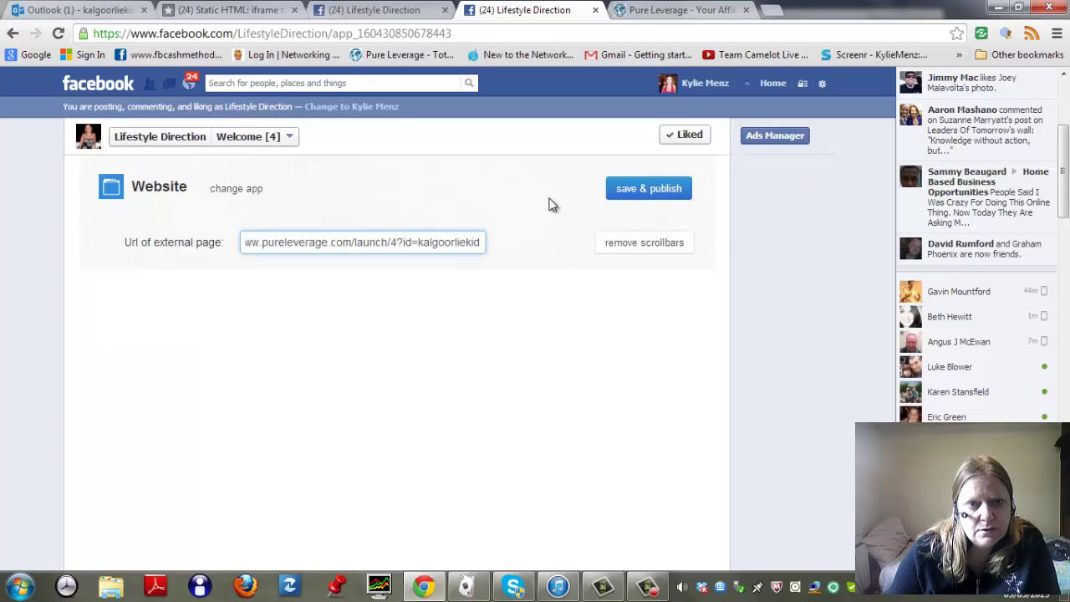
pyautogui.scroll(2, 564, 200)
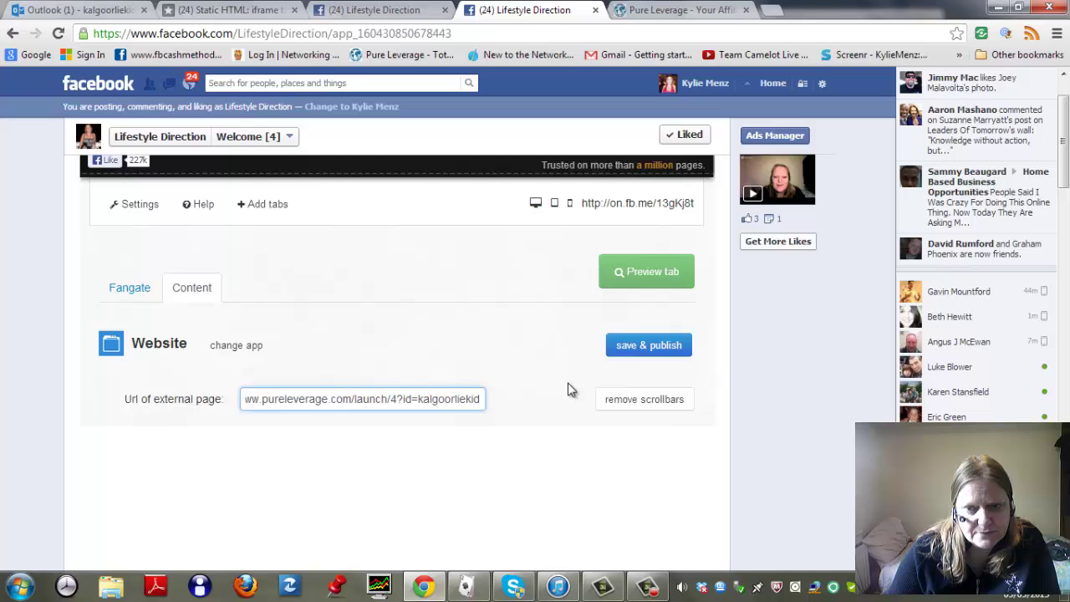
pyautogui.scroll(-1, 568, 389)
pyautogui.click(645, 201)
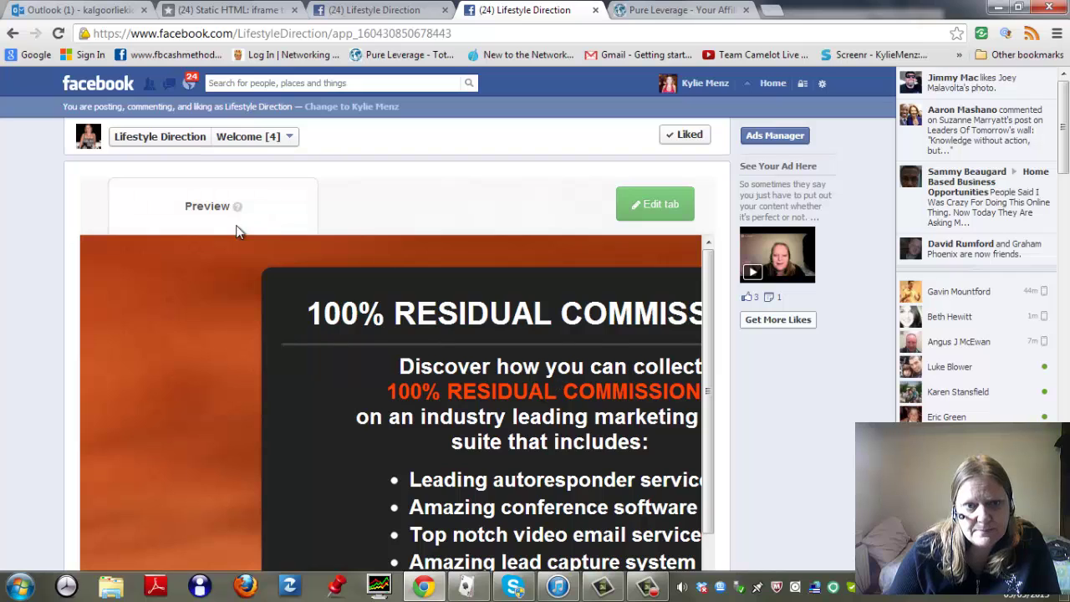
# - Back in the tab editor, hide the embedded page's scrollbars and adjust its height
pyautogui.click(659, 204)
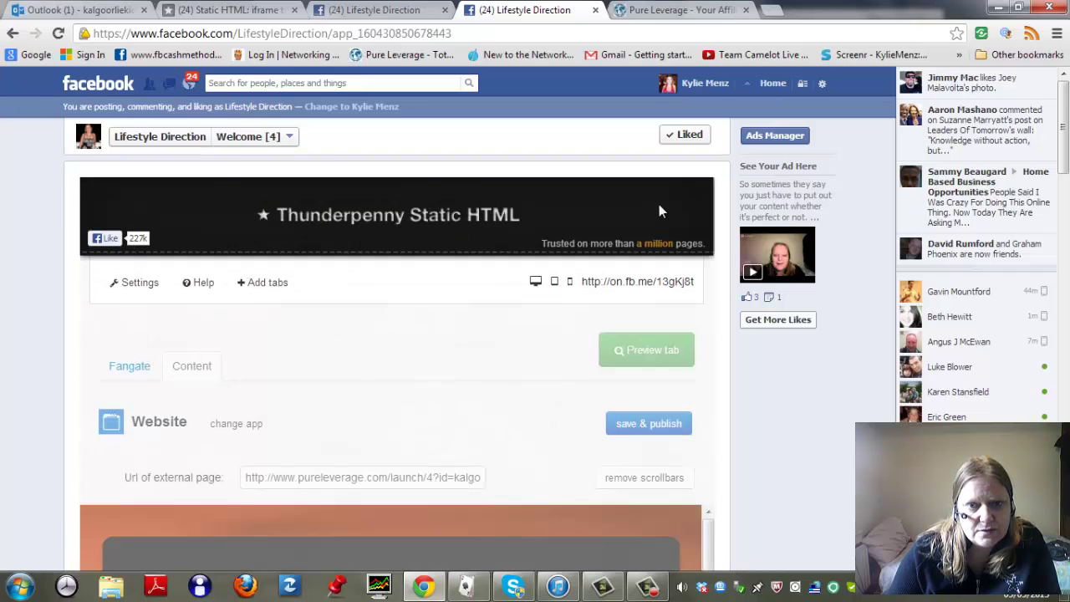
pyautogui.scroll(-3, 674, 349)
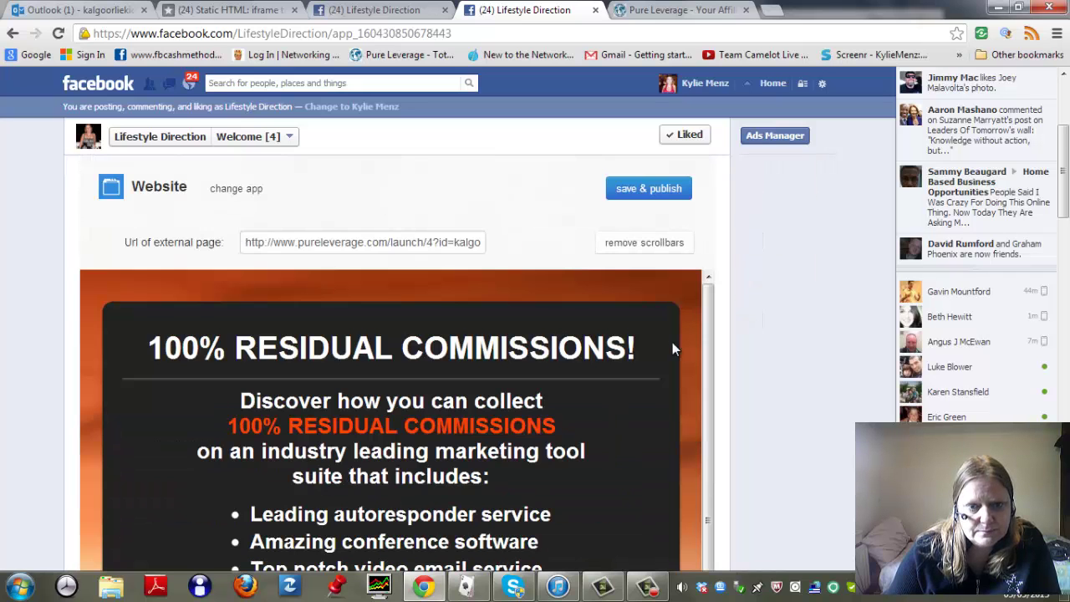
pyautogui.click(639, 243)
pyautogui.scroll(-2, 666, 282)
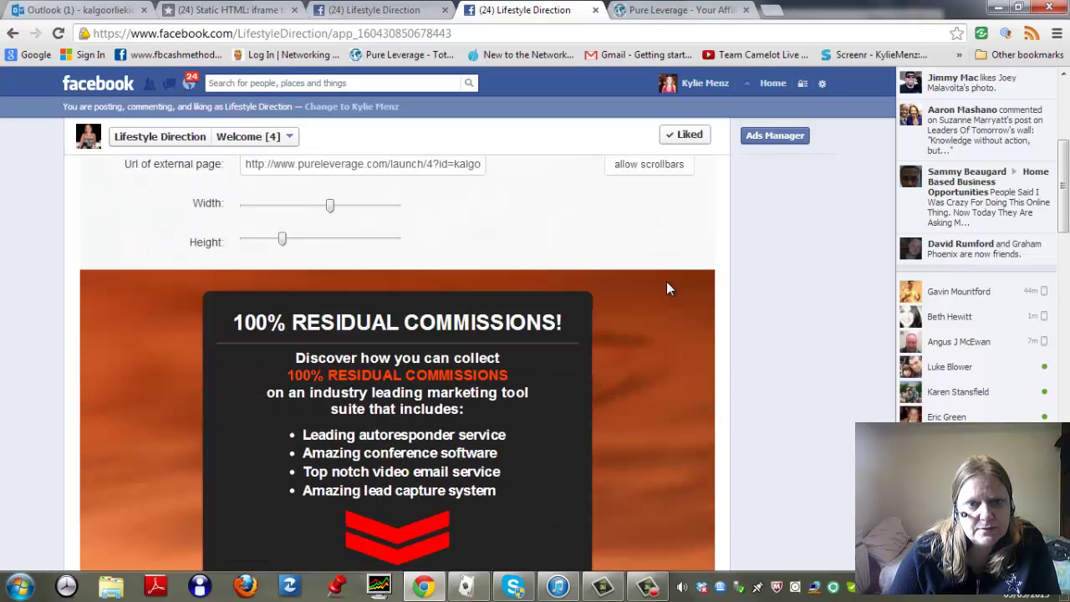
pyautogui.scroll(1, 327, 174)
pyautogui.moveTo(365, 200)
pyautogui.mouseDown()
pyautogui.moveTo(281, 209)
pyautogui.moveTo(361, 207)
pyautogui.mouseUp()
pyautogui.moveTo(280, 241); pyautogui.dragTo(245, 242)
# - Drag the Width slider to maximum so the Pure Leverage page fills the tab
pyautogui.scroll(-1, 752, 360)
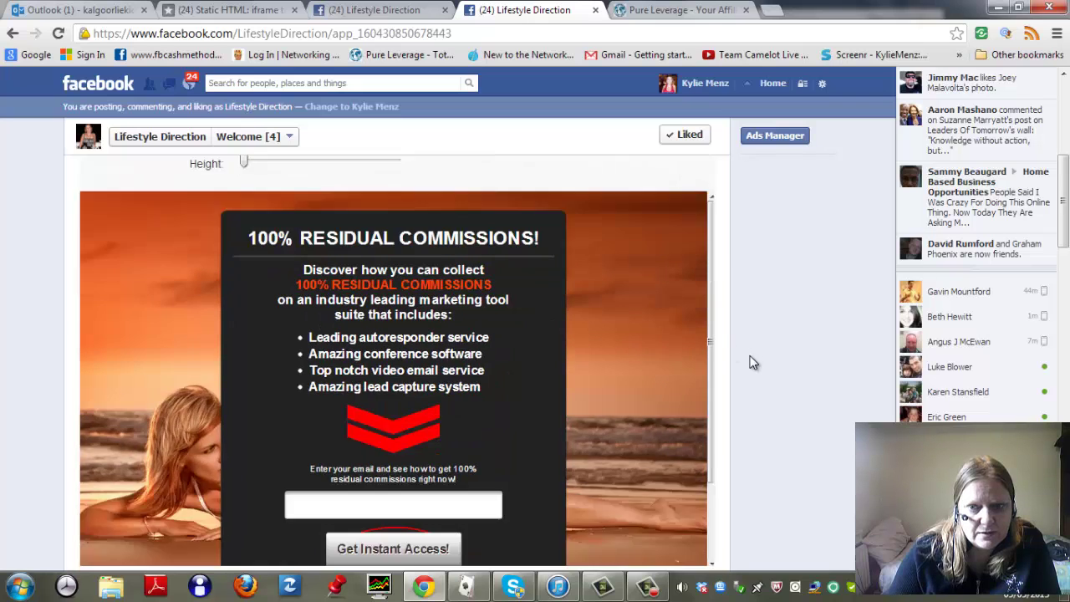
pyautogui.scroll(1, 365, 195)
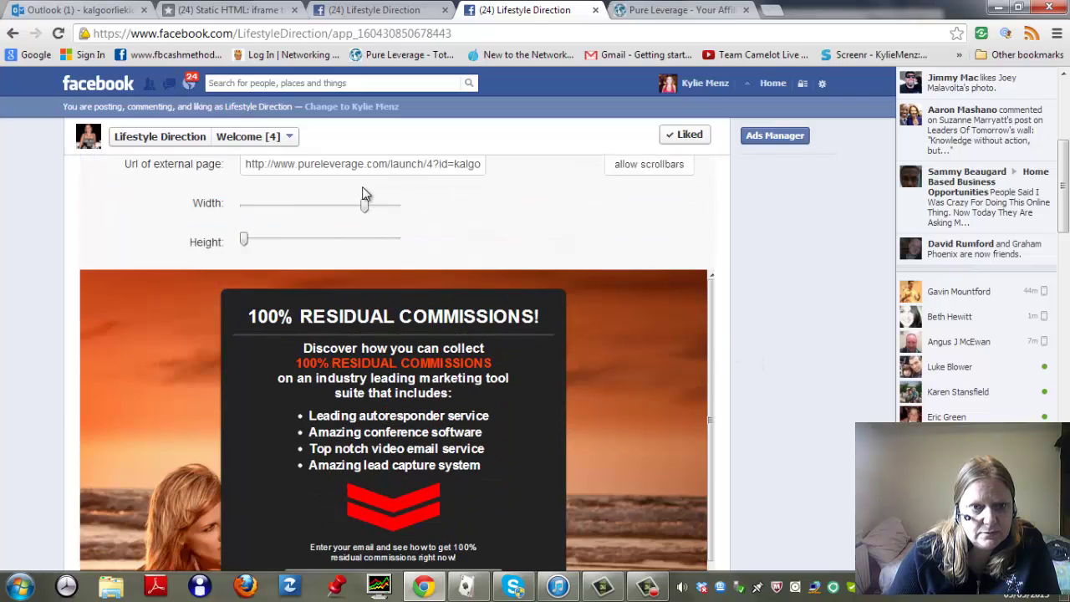
pyautogui.moveTo(364, 206)
pyautogui.mouseDown()
pyautogui.moveTo(376, 208)
pyautogui.moveTo(327, 208)
pyautogui.moveTo(356, 207)
pyautogui.mouseUp()
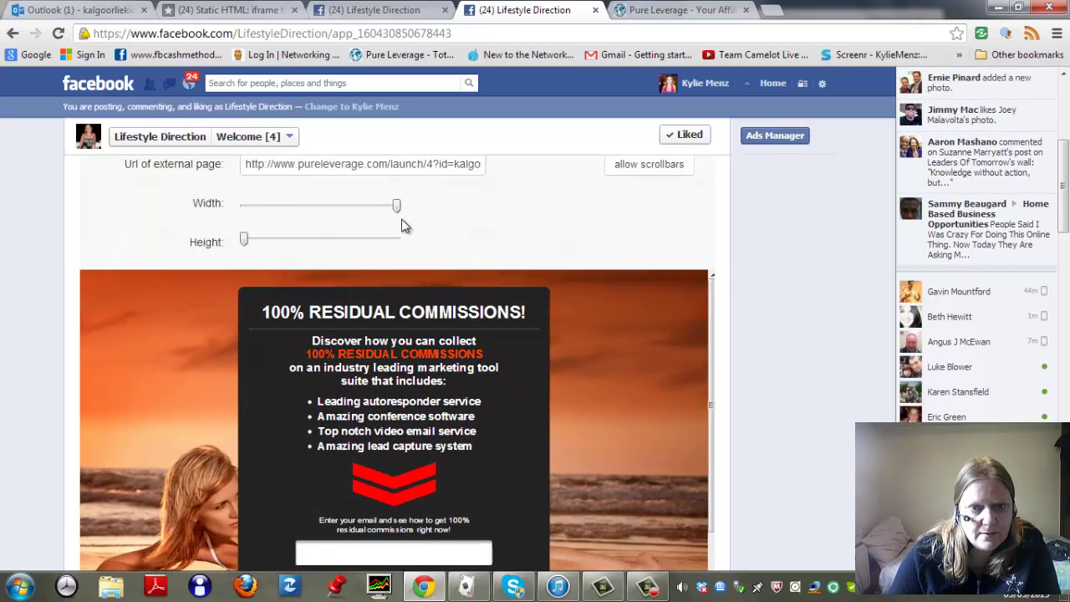
pyautogui.scroll(-2, 798, 352)
pyautogui.scroll(2, 674, 338)
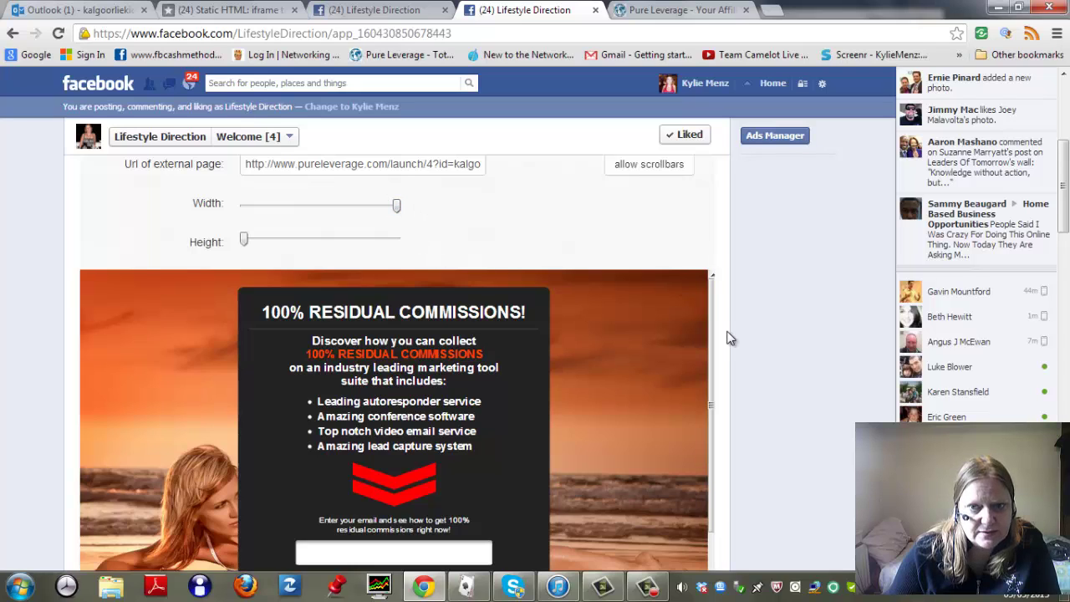
pyautogui.scroll(2, 728, 337)
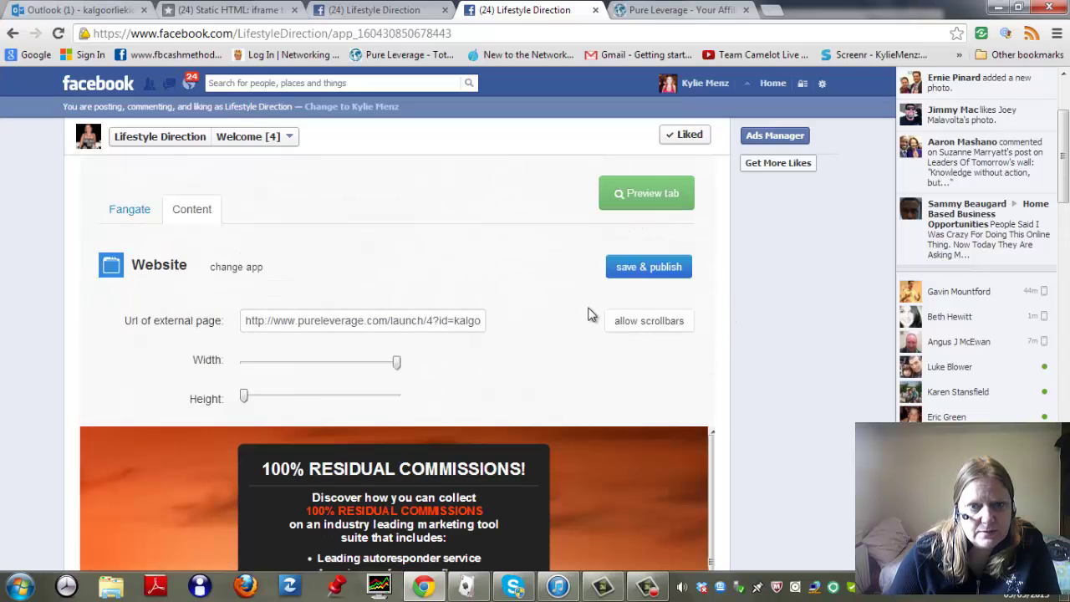
# - Preview the Welcome [4] tab's embedded Pure Leverage landing page
pyautogui.click(621, 192)
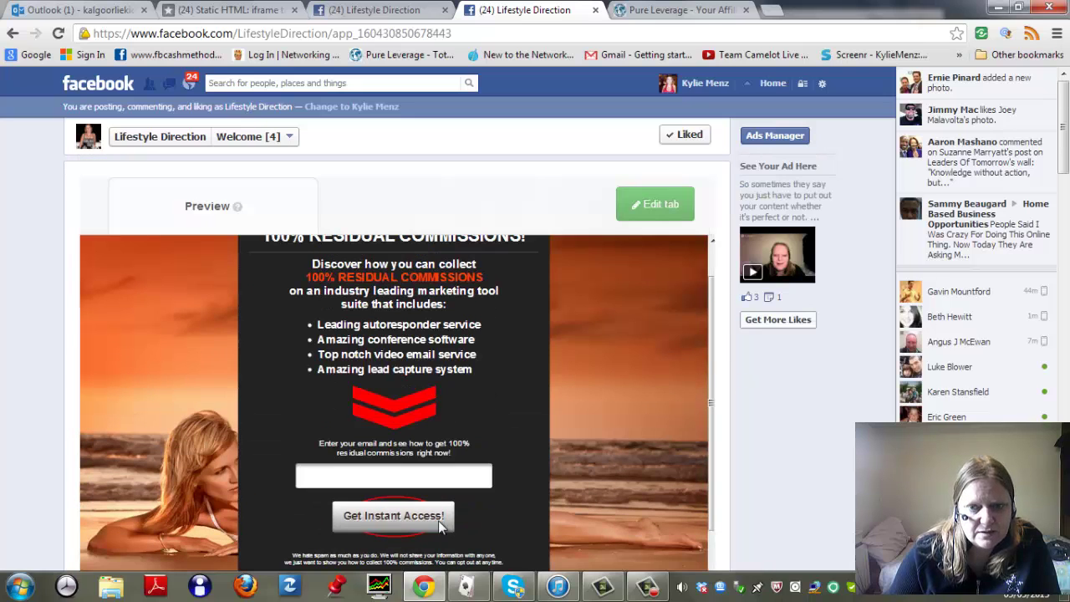
pyautogui.scroll(1, 611, 429)
pyautogui.scroll(-1, 677, 421)
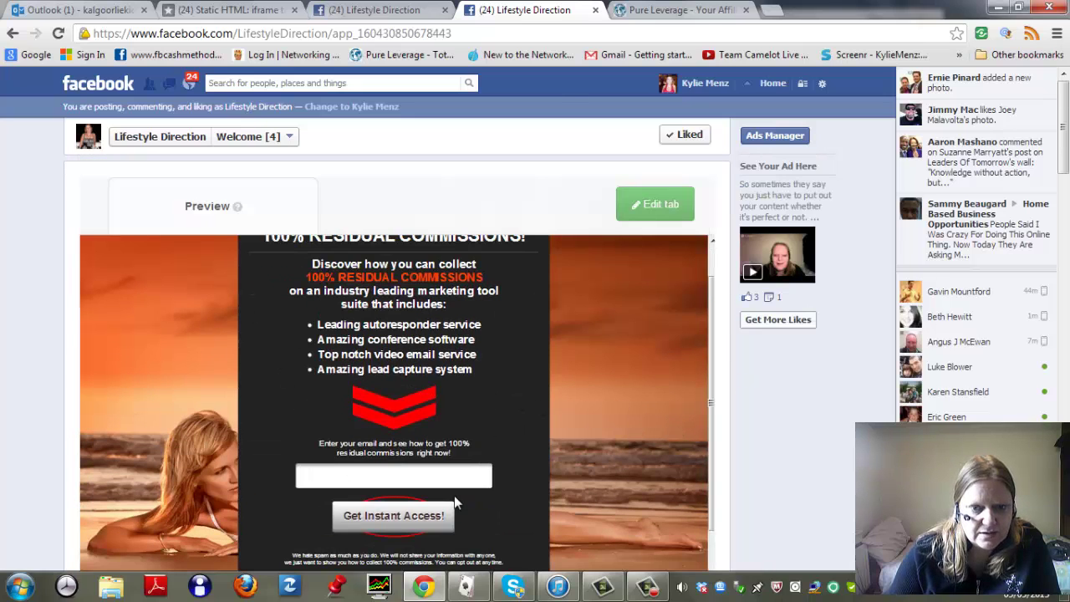
pyautogui.scroll(1, 585, 351)
# - Return to editing and save & publish the Website tab settings
pyautogui.click(660, 203)
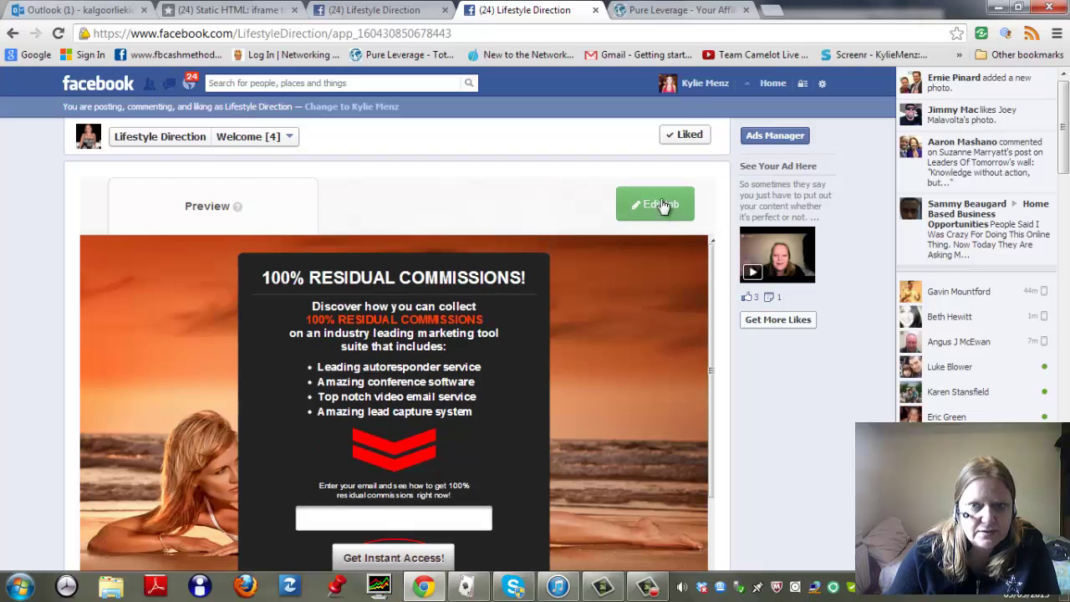
pyautogui.scroll(-3, 535, 413)
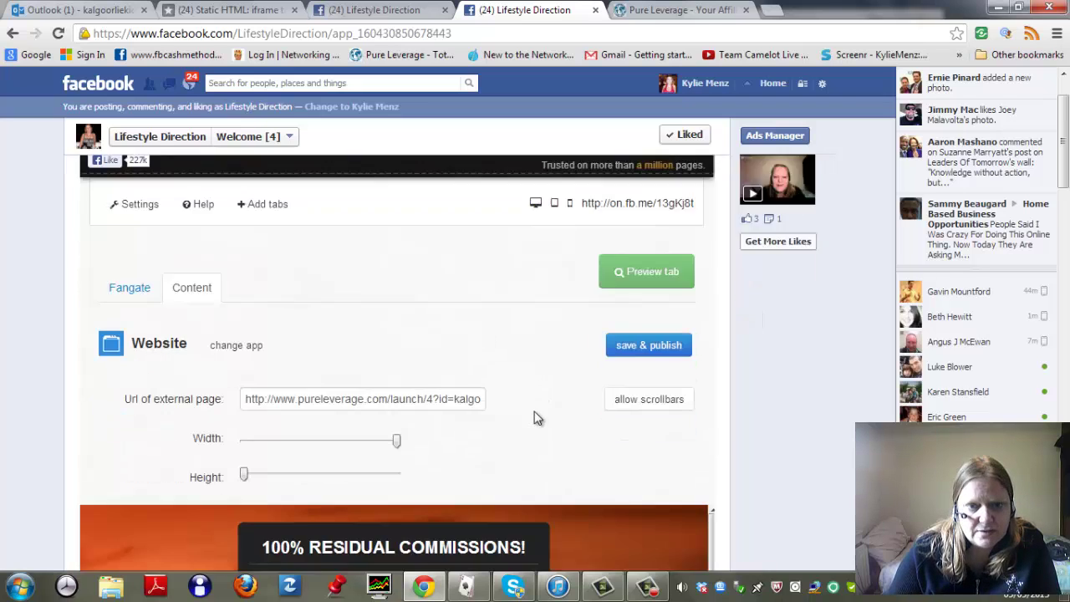
pyautogui.click(656, 191)
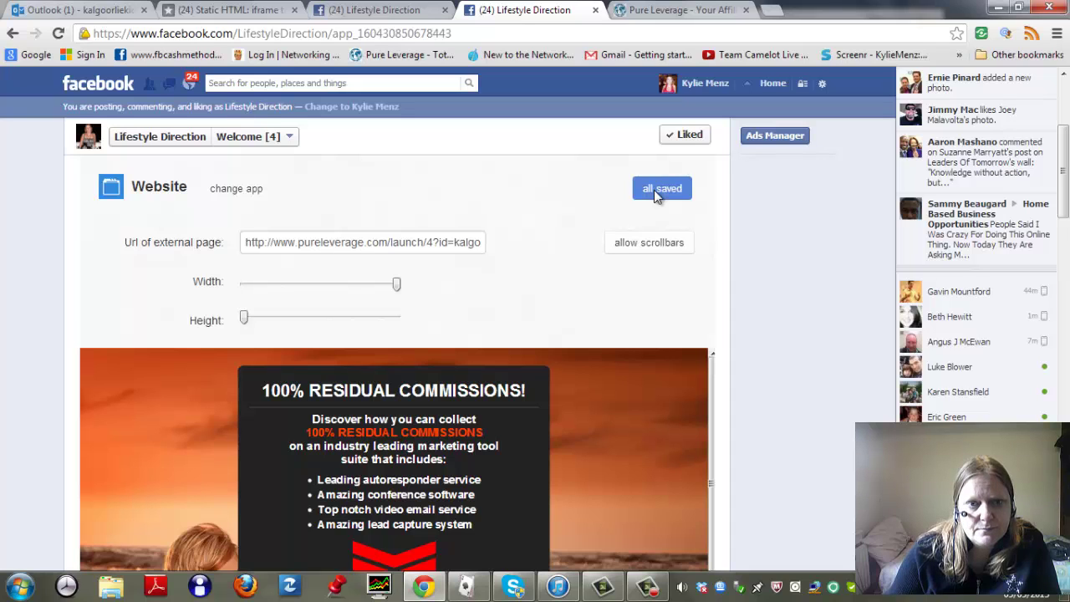
pyautogui.scroll(2, 558, 296)
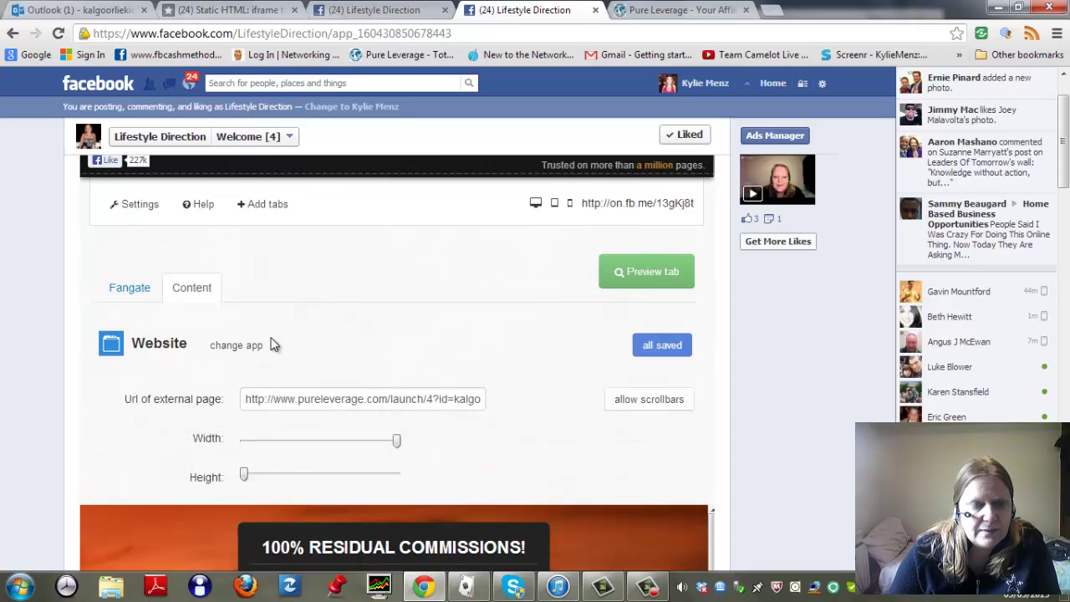
pyautogui.scroll(1, 341, 301)
# - Back on Lifestyle Direction, open the Welcome [4] tile and view it in visitor mode
pyautogui.click(159, 136)
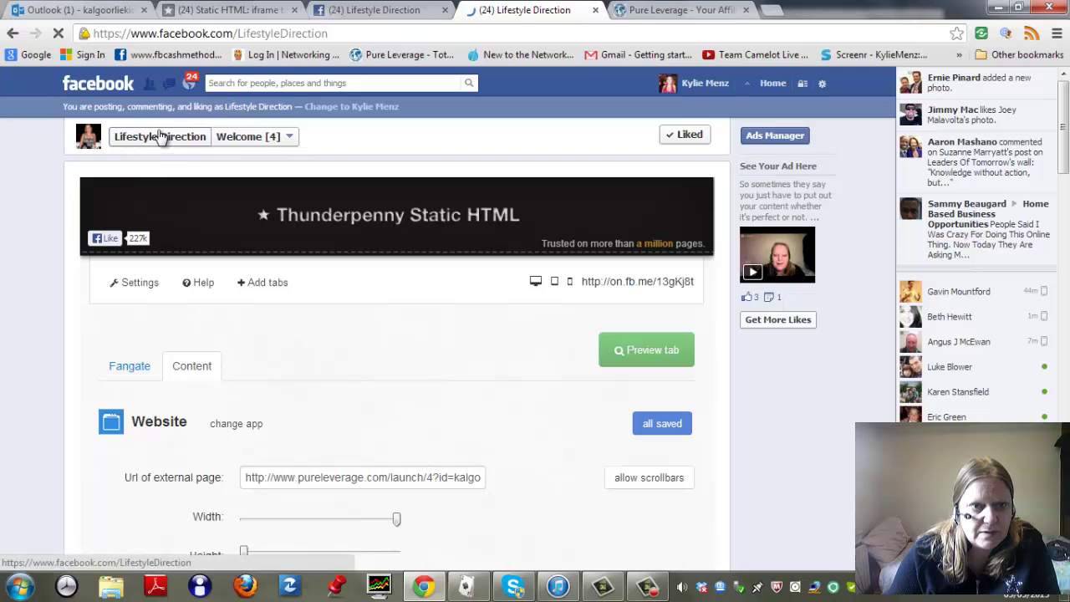
pyautogui.scroll(-6, 493, 401)
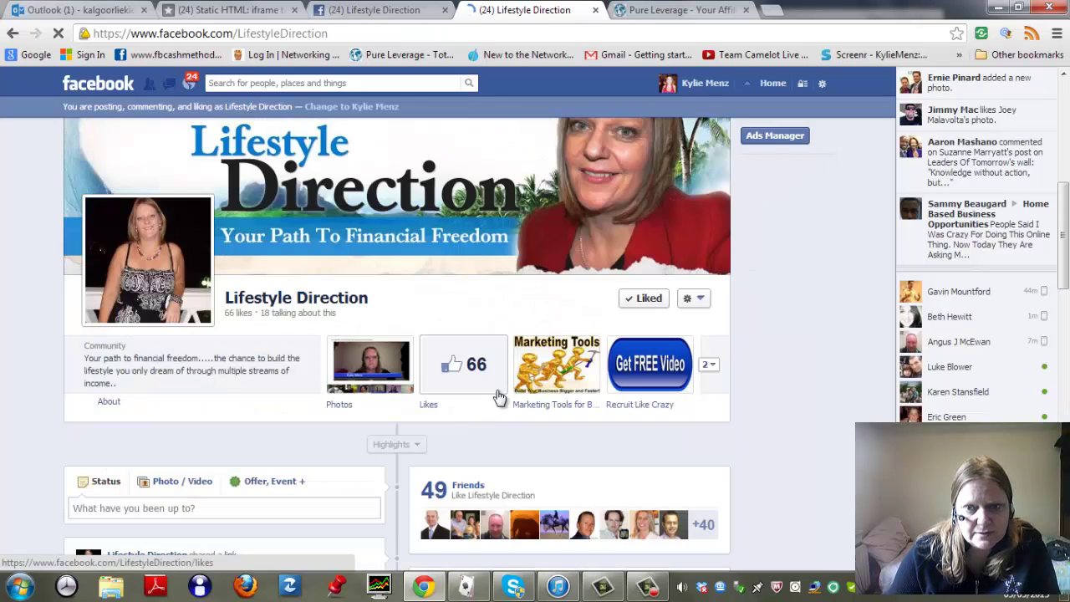
pyautogui.scroll(-2, 728, 464)
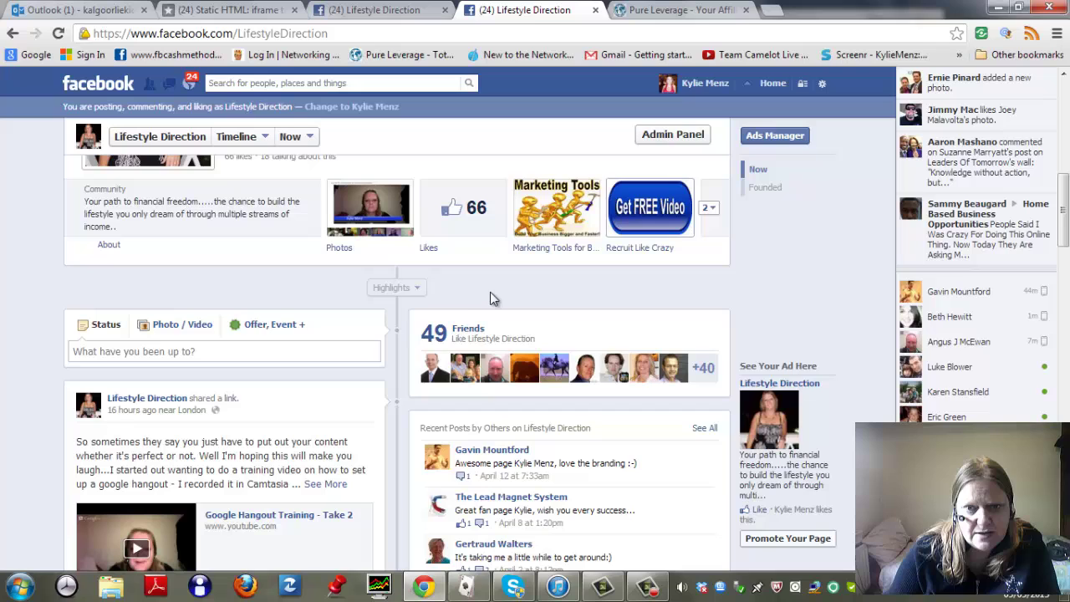
pyautogui.click(709, 208)
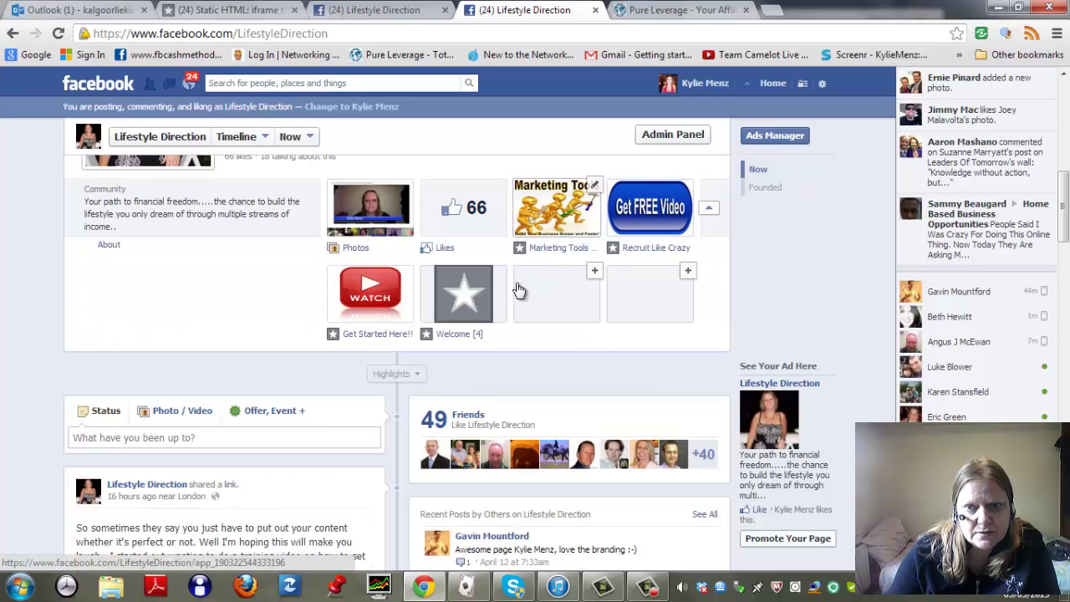
pyautogui.click(475, 300)
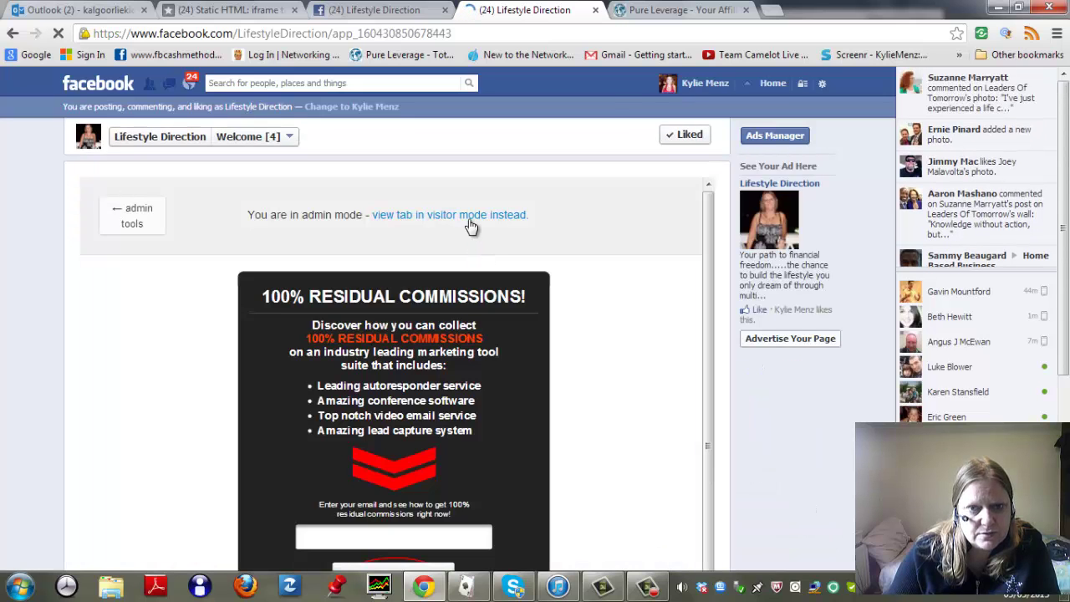
pyautogui.moveTo(471, 226)
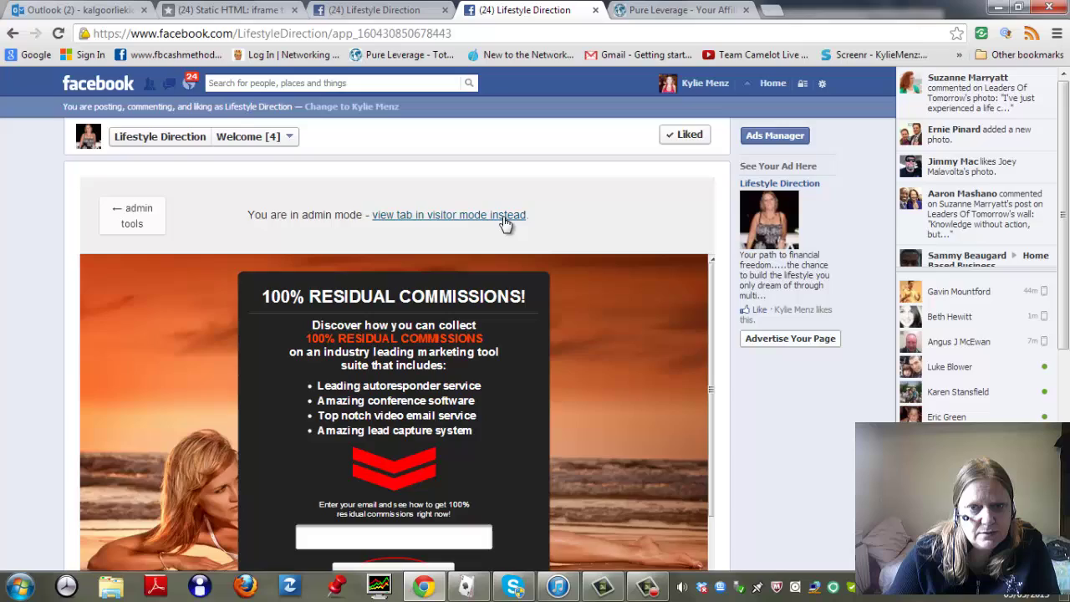
pyautogui.click(500, 216)
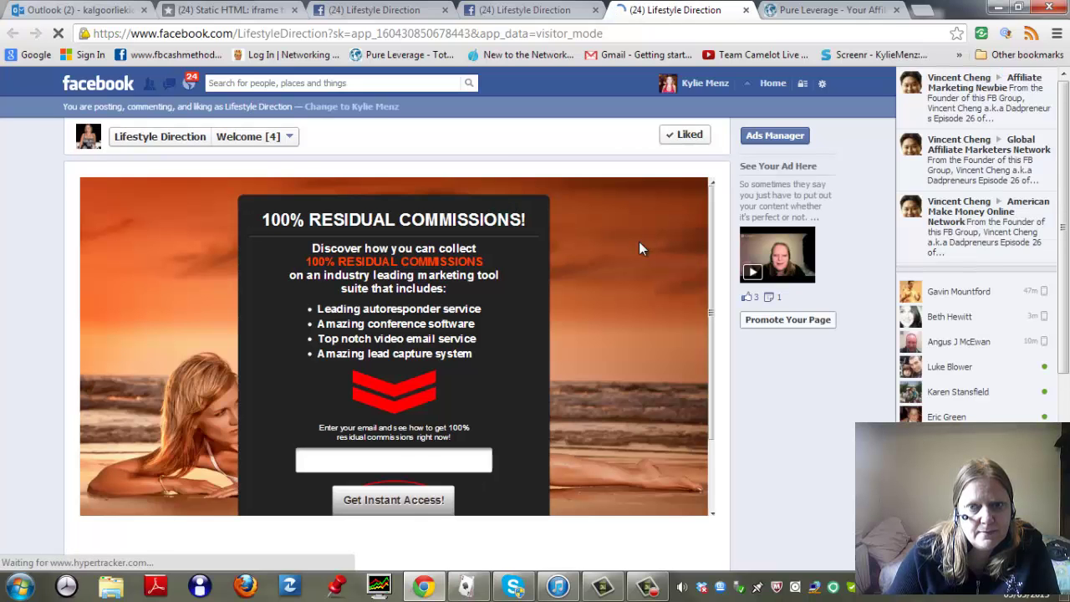
# - Scroll through the Welcome tab's visitor view of the Pure Leverage opt-in
pyautogui.scroll(-5, 649, 283)
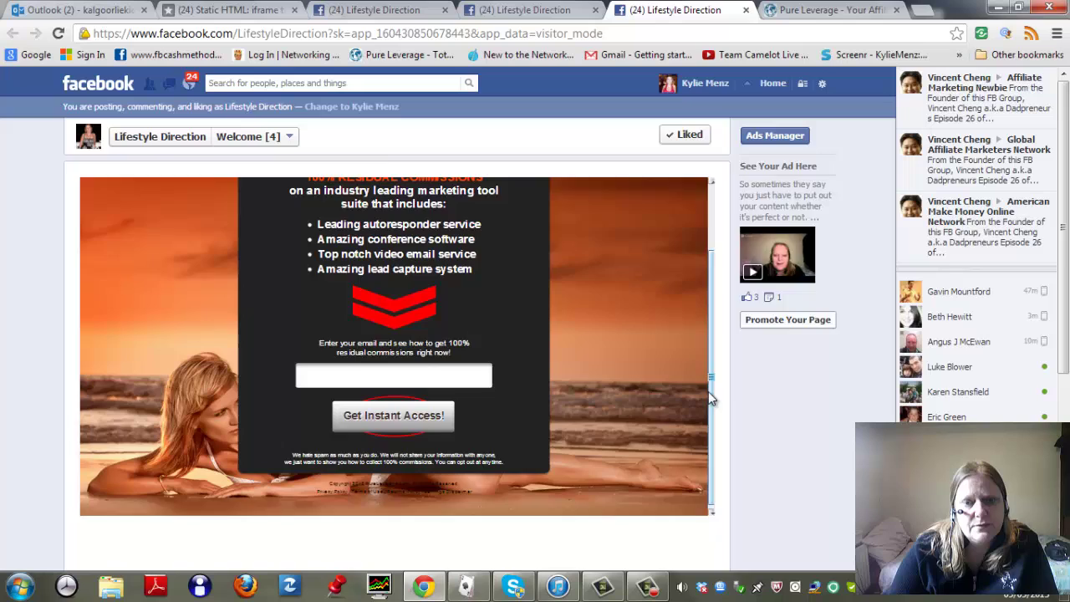
pyautogui.scroll(5, 693, 389)
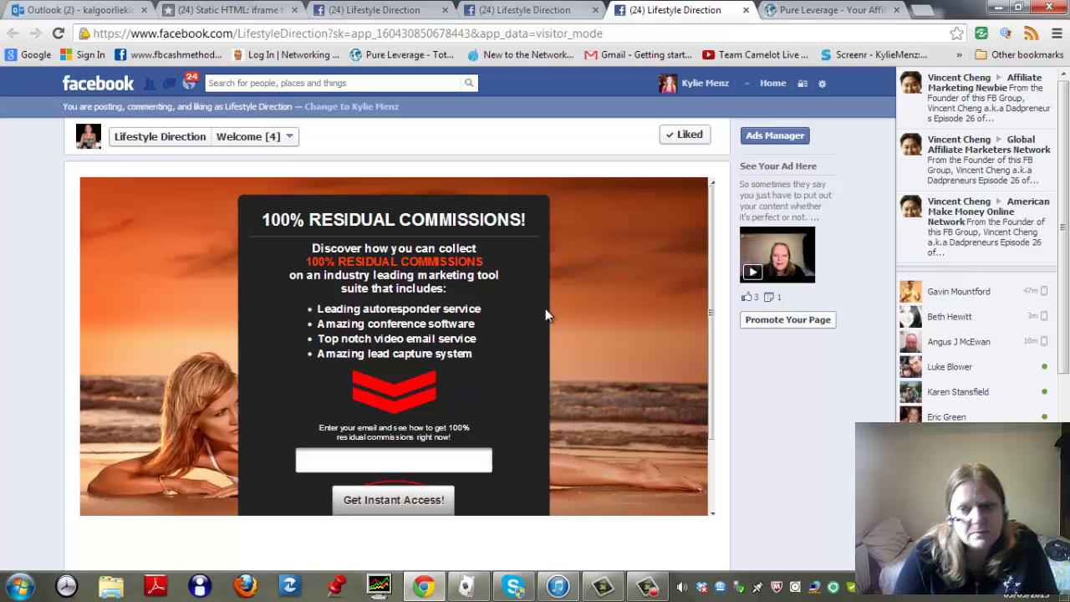
# - Go back to the Lifestyle Direction page and open its Edit Page settings
pyautogui.click(157, 136)
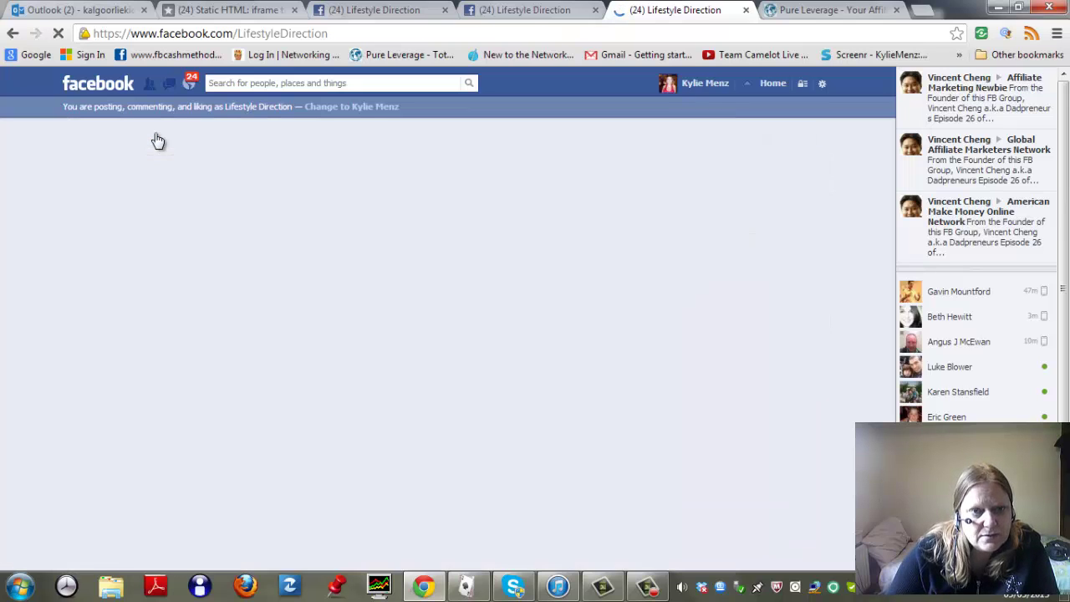
pyautogui.scroll(-5, 432, 389)
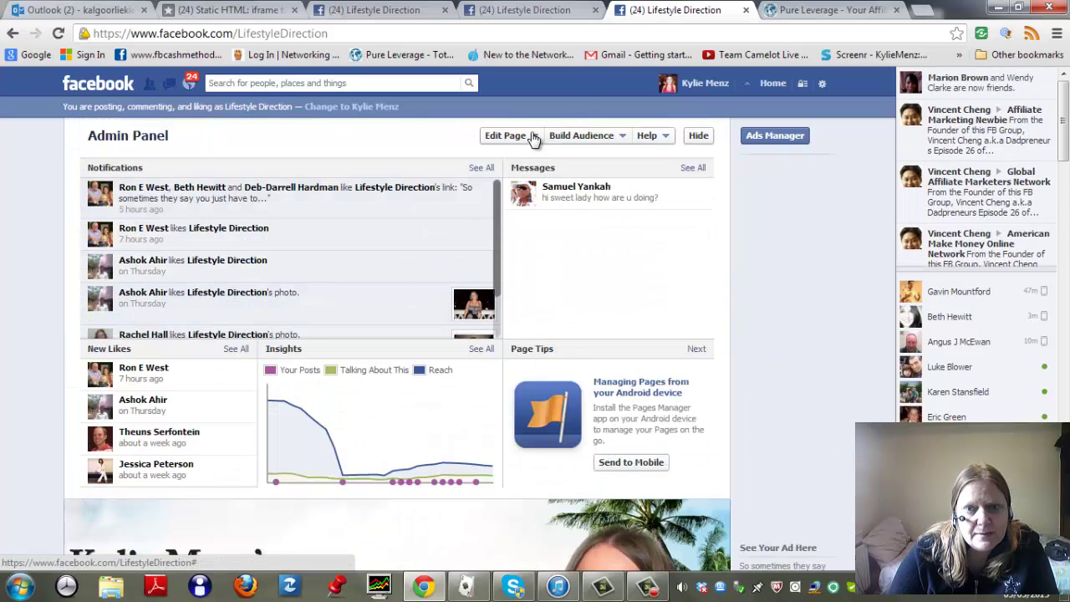
pyautogui.click(521, 139)
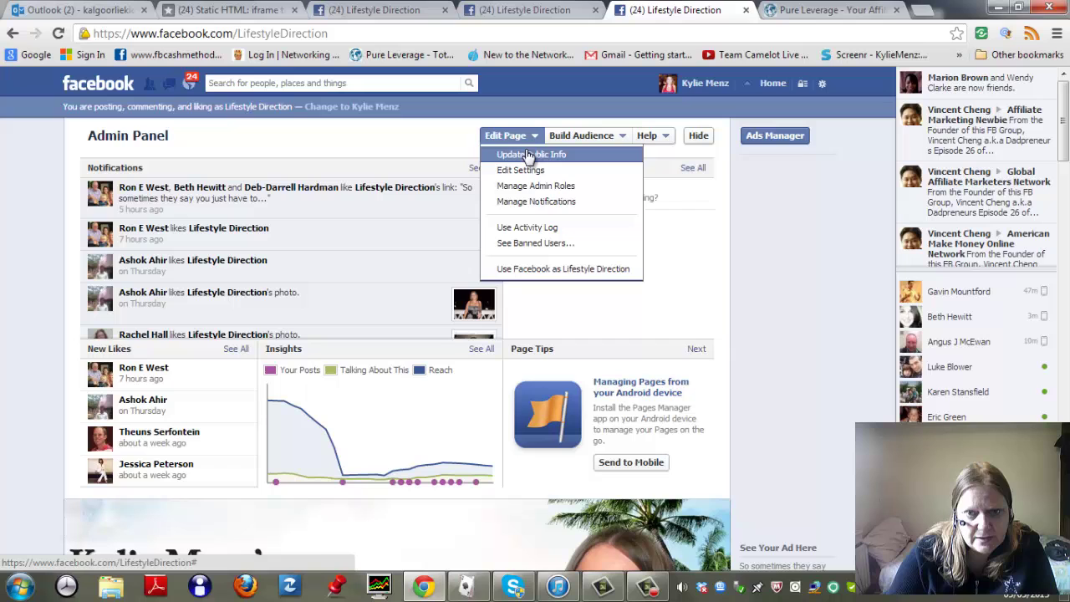
pyautogui.click(520, 170)
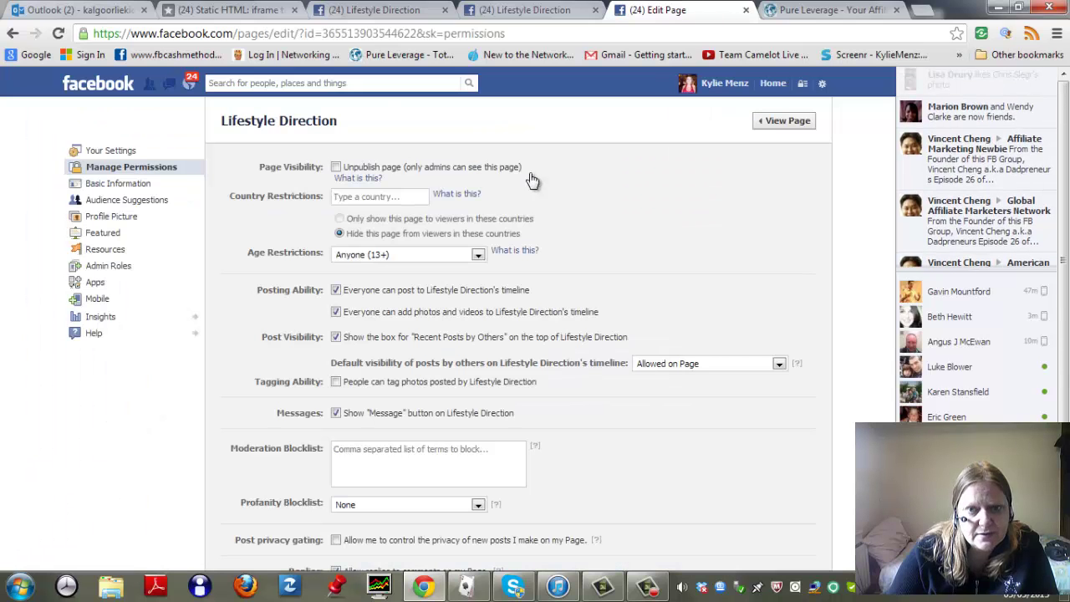
# - From the Apps list, start replacing the Static HTML Fourth Tab's custom 111 x 74 image
pyautogui.click(99, 282)
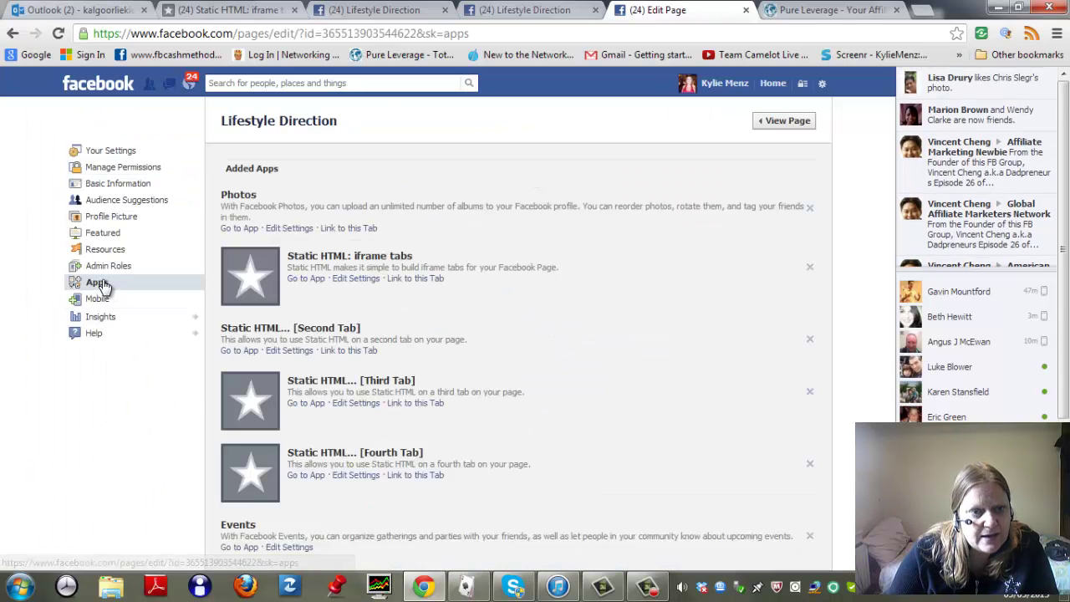
pyautogui.scroll(-2, 561, 365)
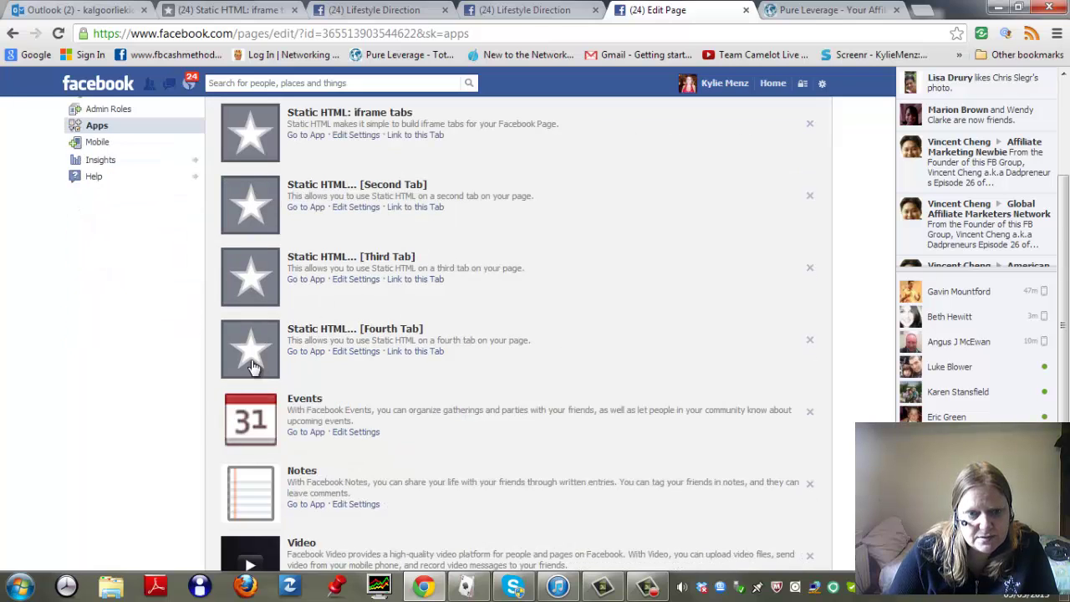
pyautogui.click(365, 352)
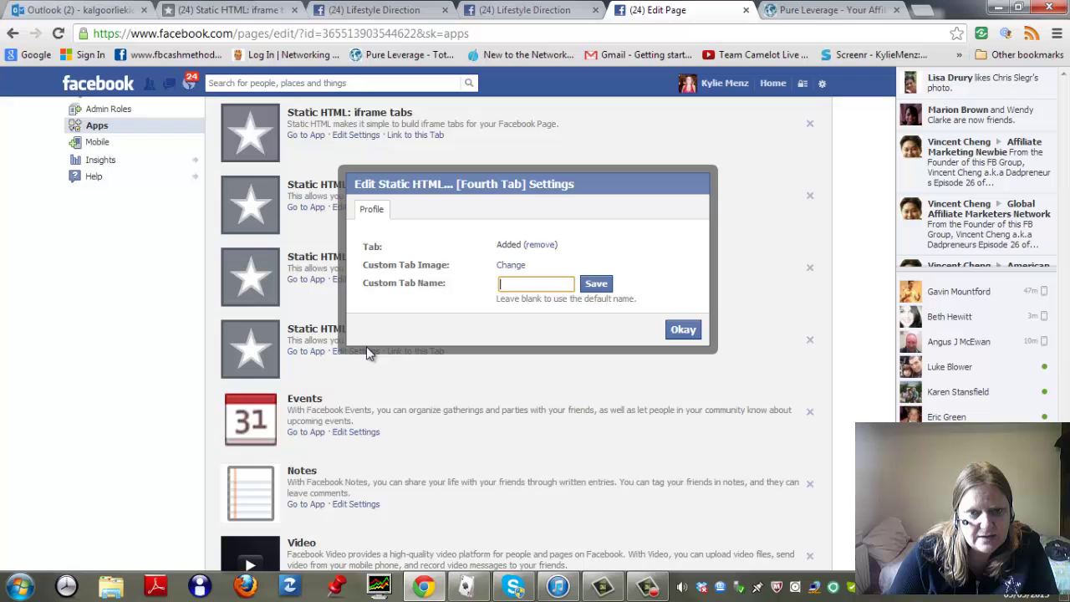
pyautogui.click(510, 265)
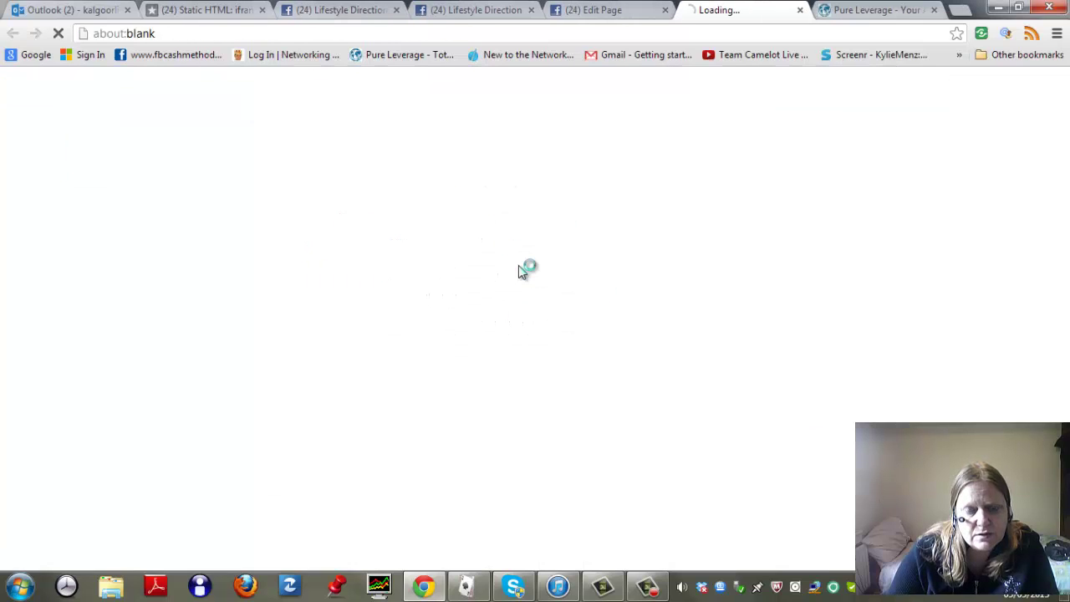
pyautogui.moveTo(308, 207)
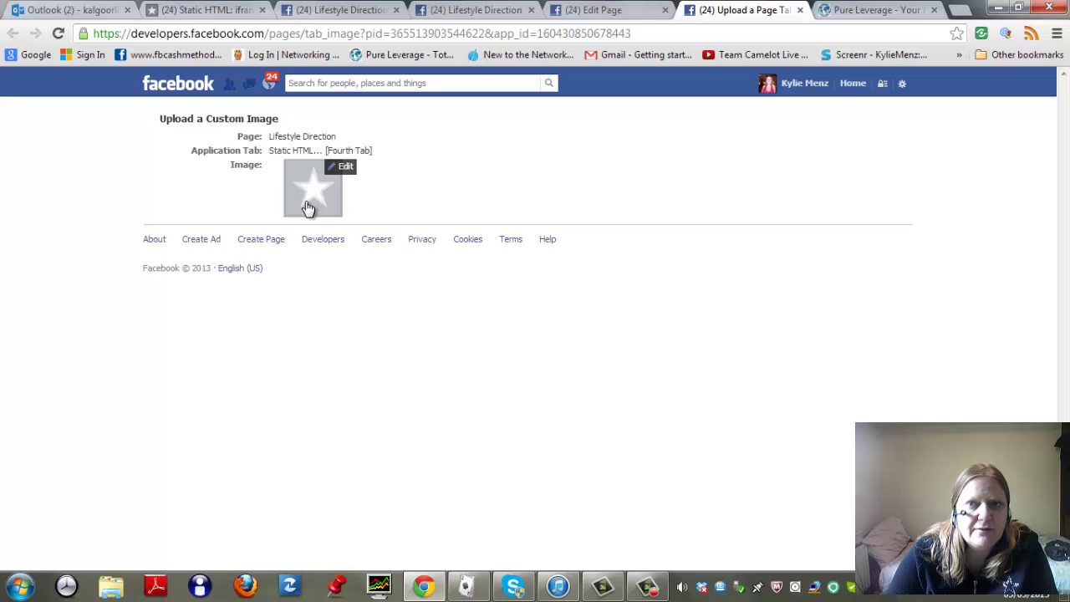
pyautogui.click(314, 189)
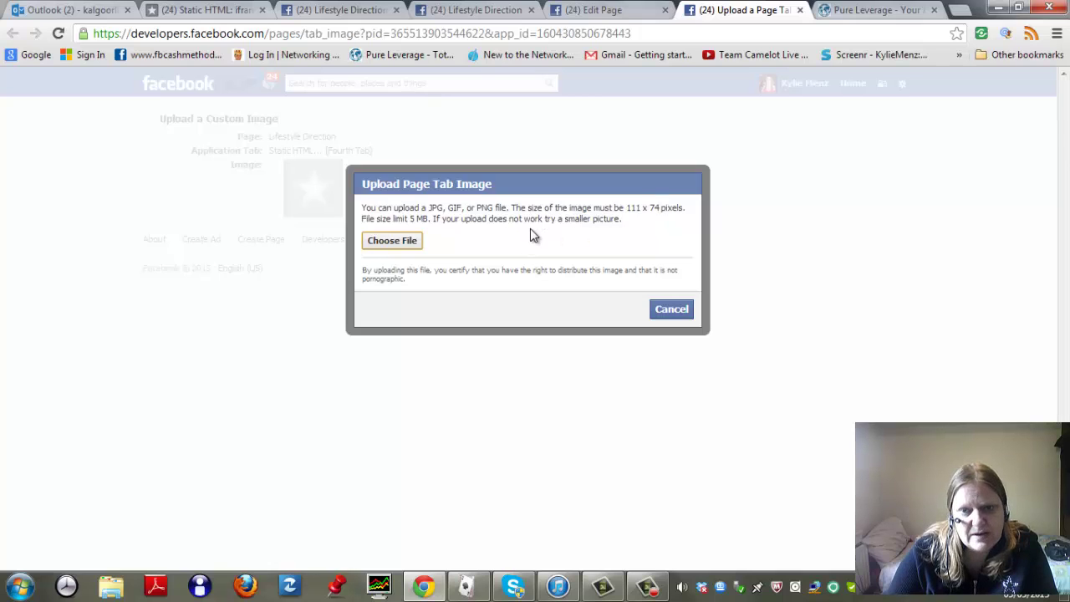
# - Upload rsz_free-video-button1 (1) as the Fourth Tab's custom tab image
pyautogui.click(410, 246)
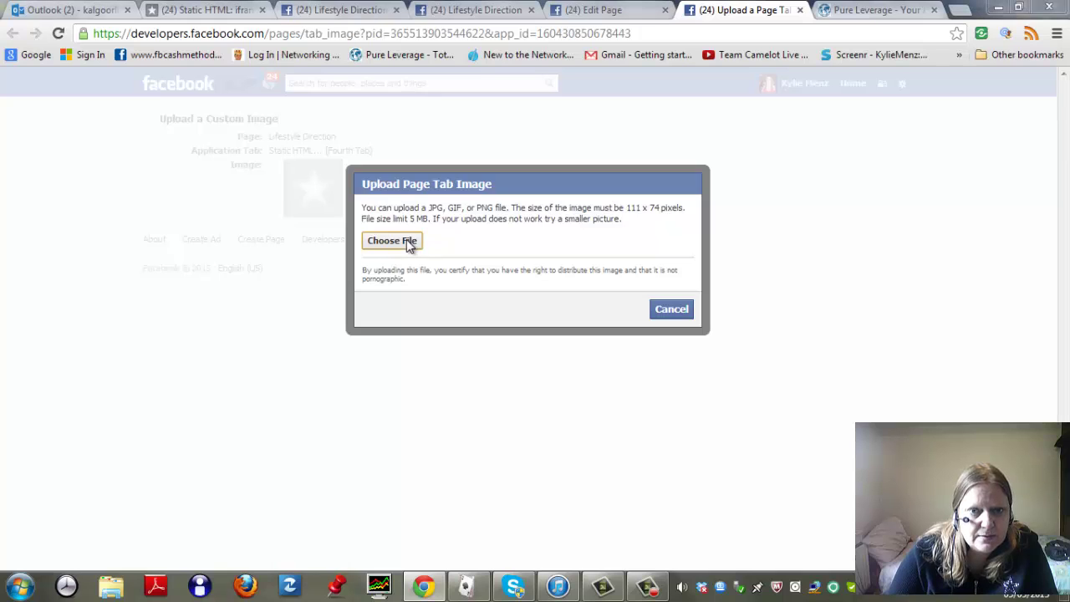
pyautogui.click(409, 244)
pyautogui.click(409, 245)
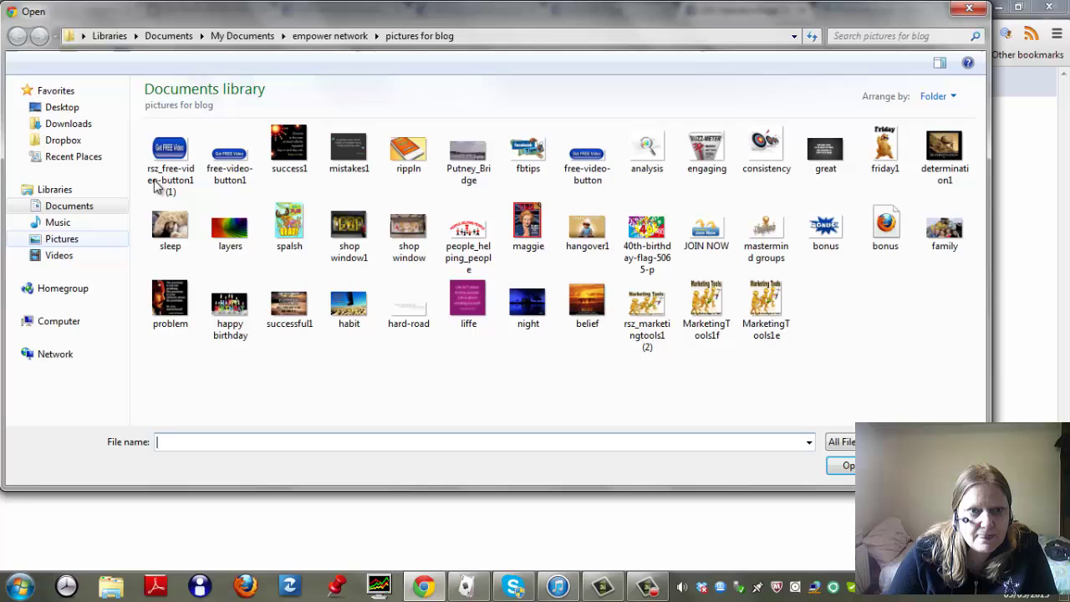
pyautogui.click(173, 151)
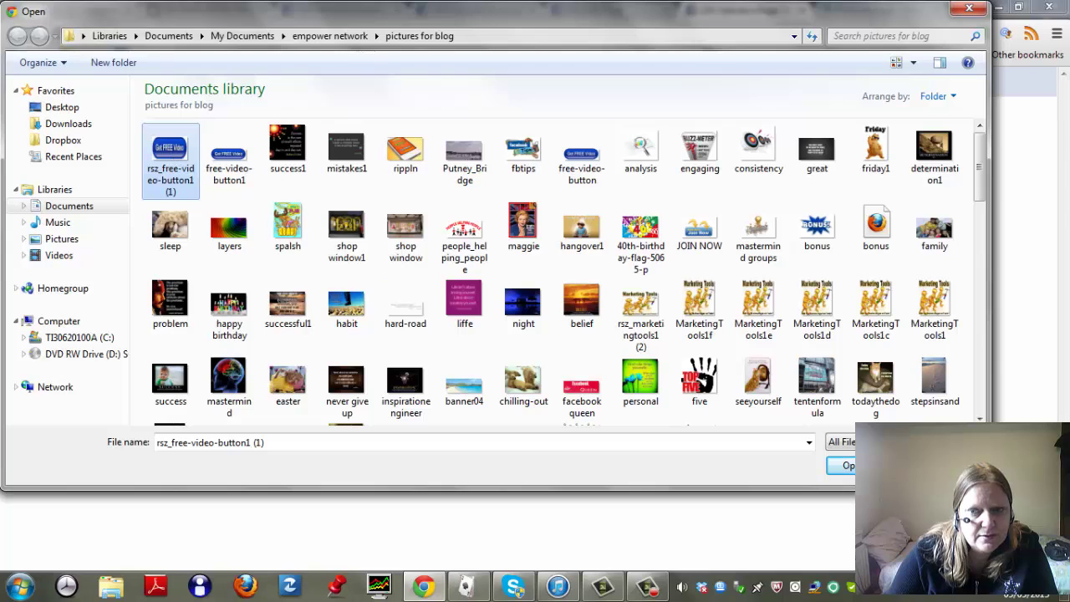
pyautogui.click(849, 468)
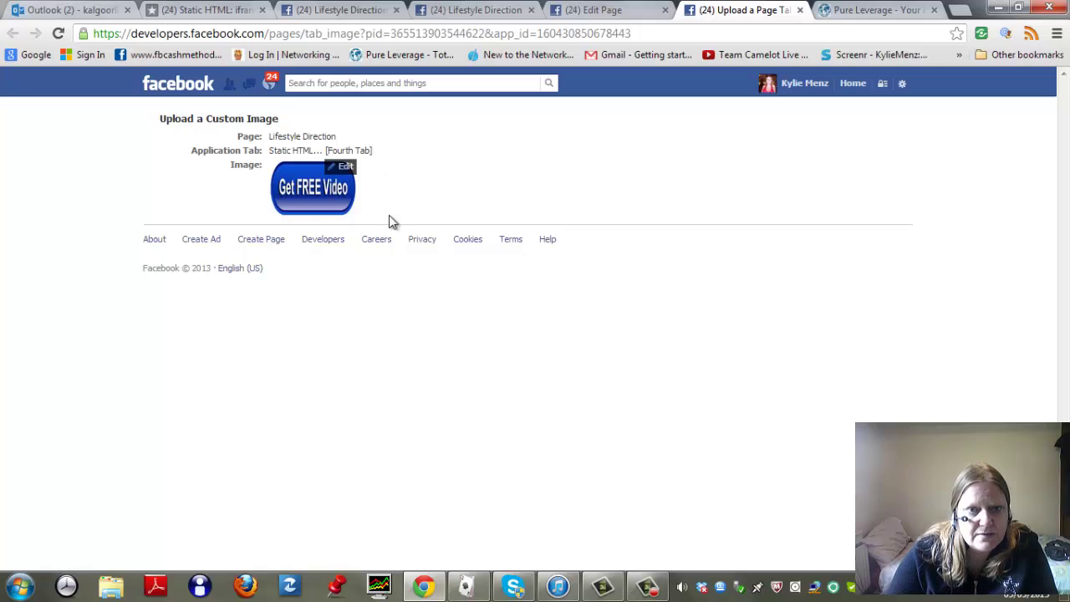
# - Reopen Lifestyle Direction from Home and expand its tabs to see the Get FREE Video tile
pyautogui.moveTo(302, 206)
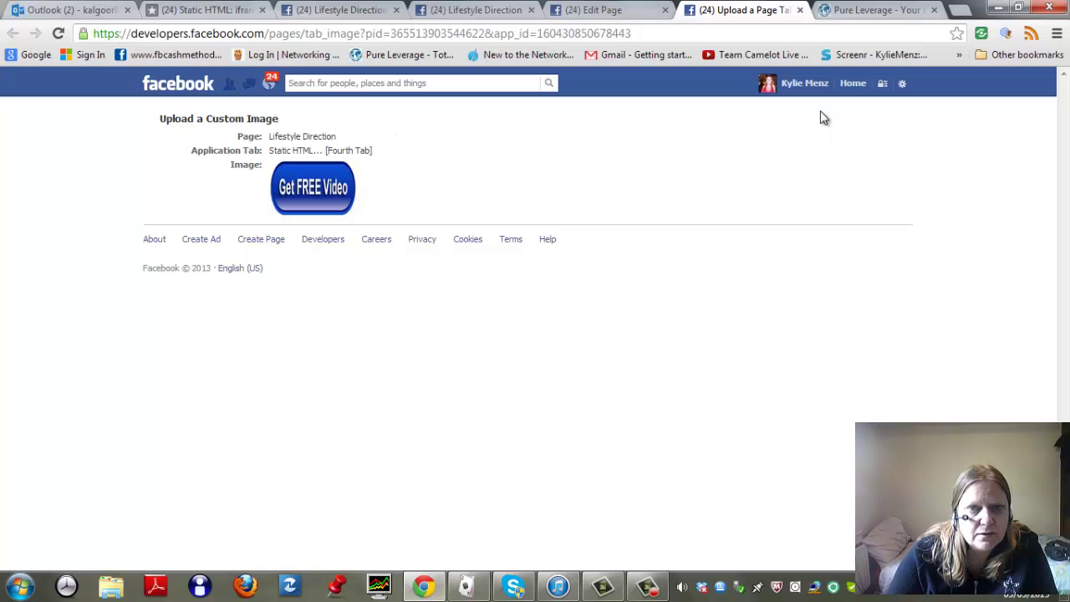
pyautogui.click(854, 84)
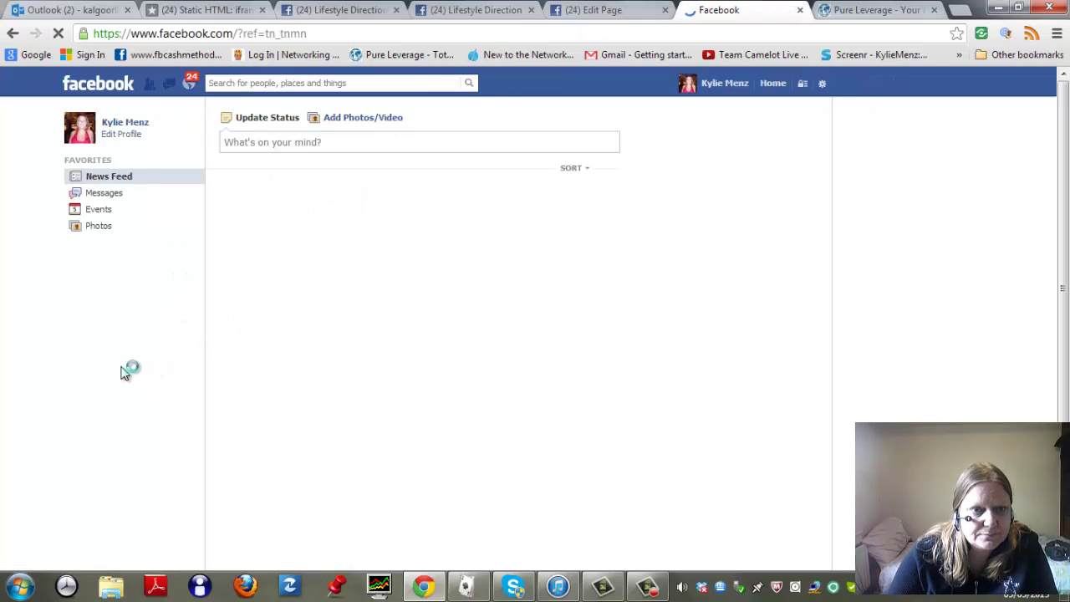
pyautogui.scroll(-2, 136, 407)
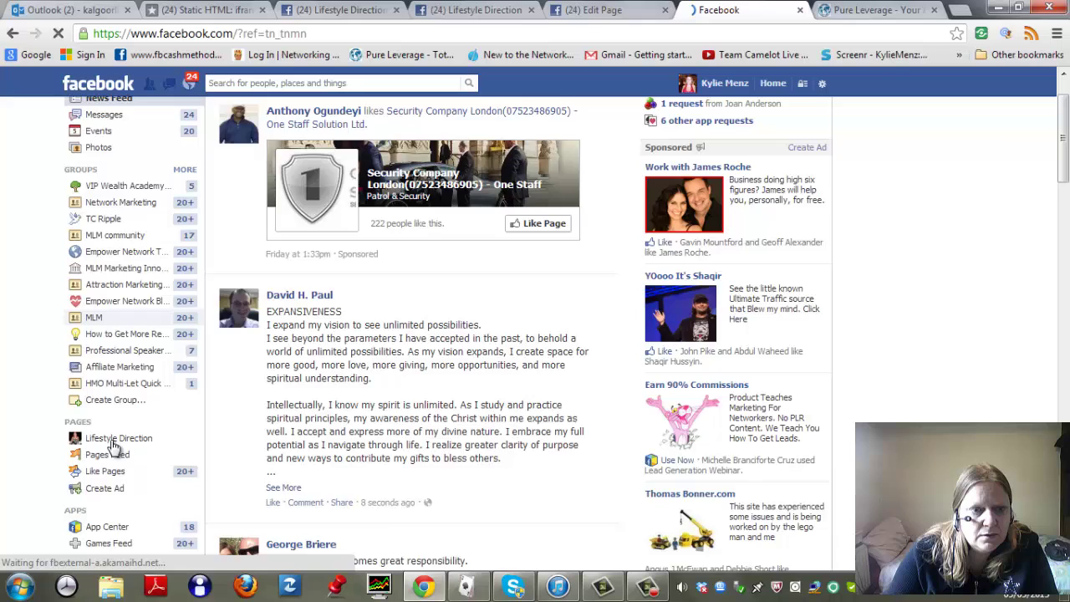
pyautogui.click(112, 360)
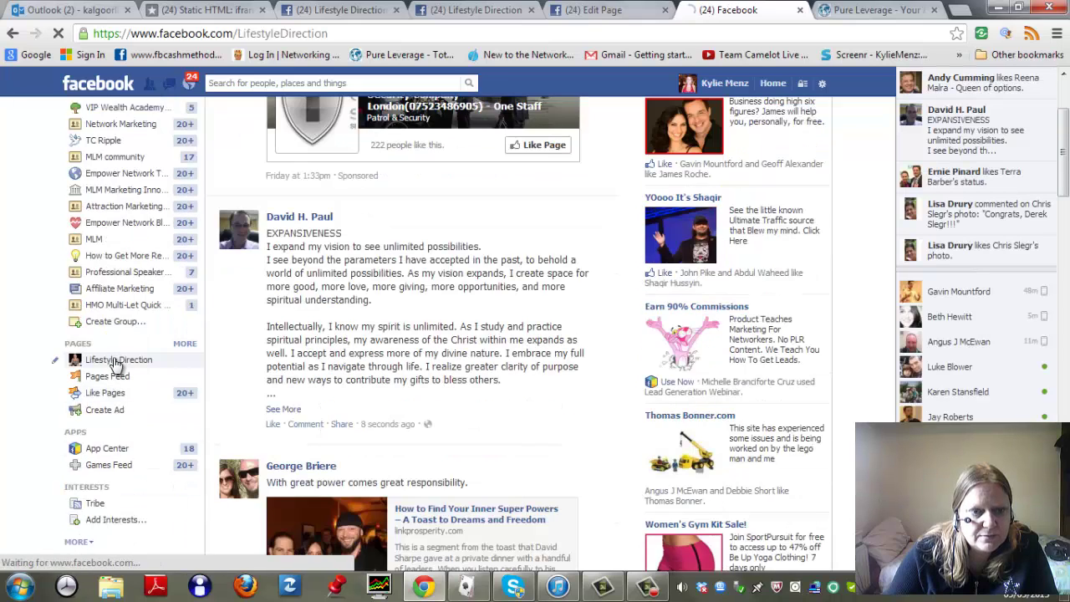
pyautogui.scroll(-5, 727, 322)
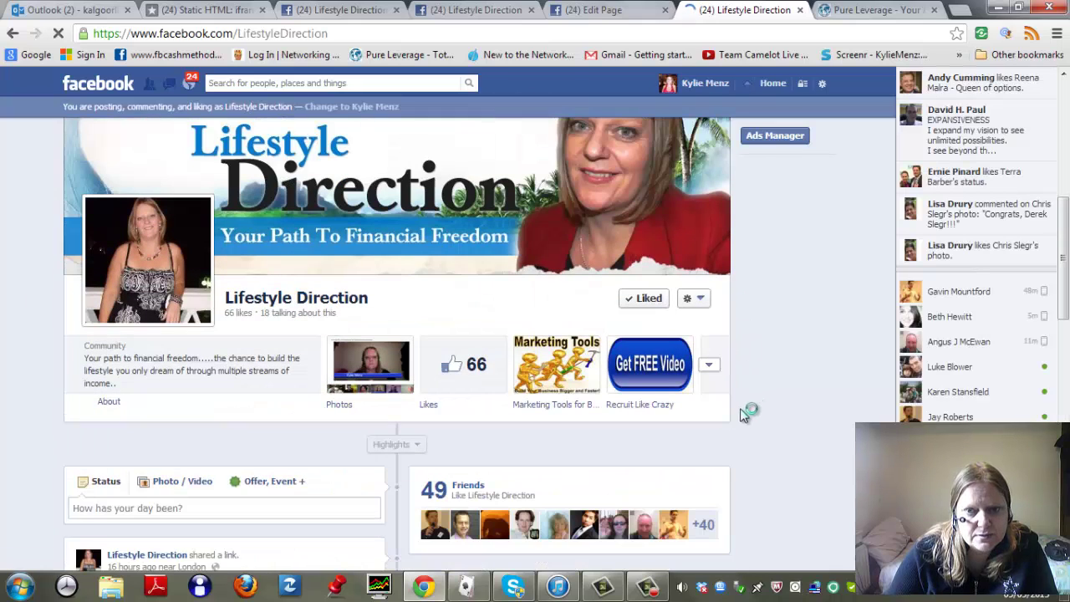
pyautogui.click(709, 369)
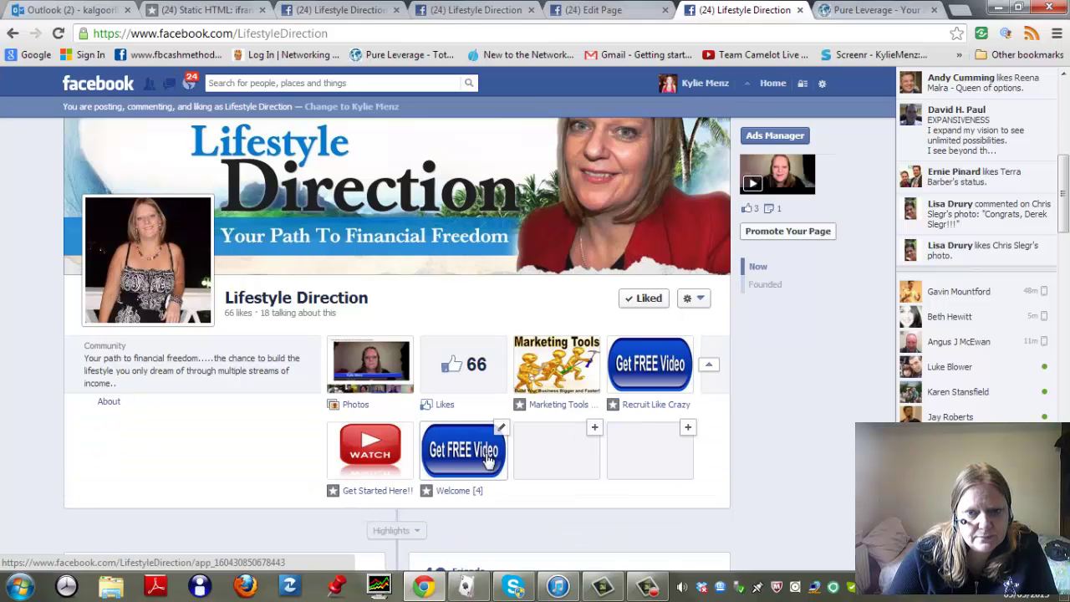
pyautogui.scroll(5, 521, 454)
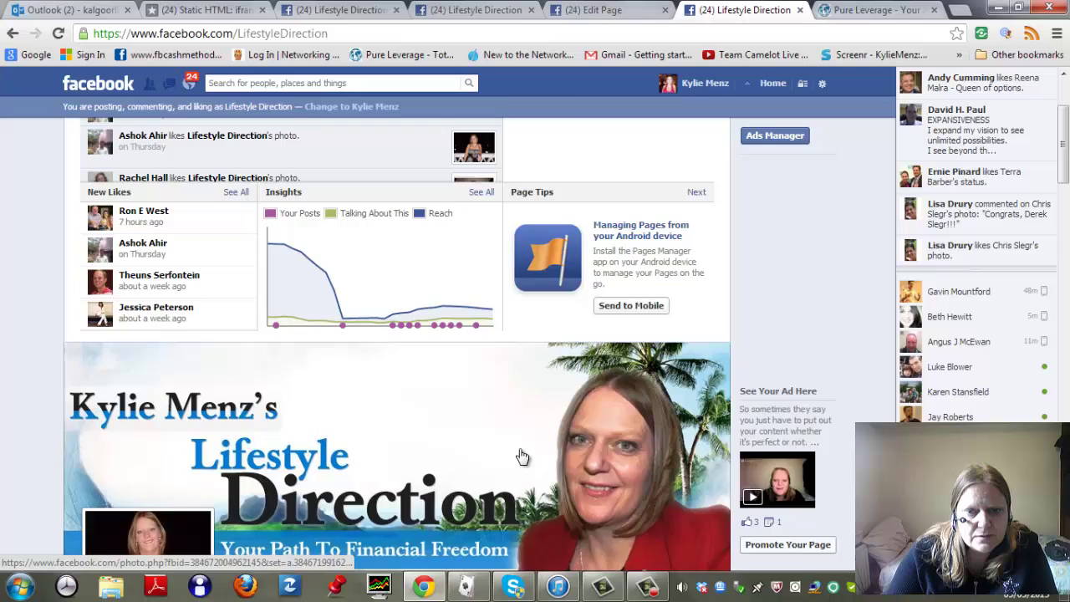
# - Set the Static HTML Fourth Tab's custom tab name to '100% commissions' and save it
pyautogui.click(517, 139)
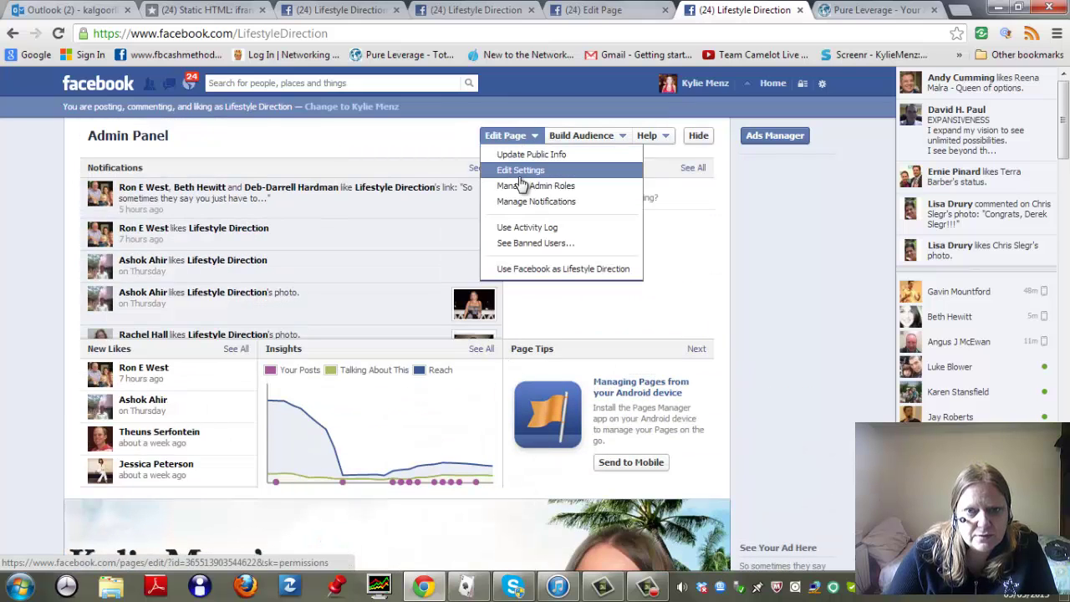
pyautogui.click(520, 175)
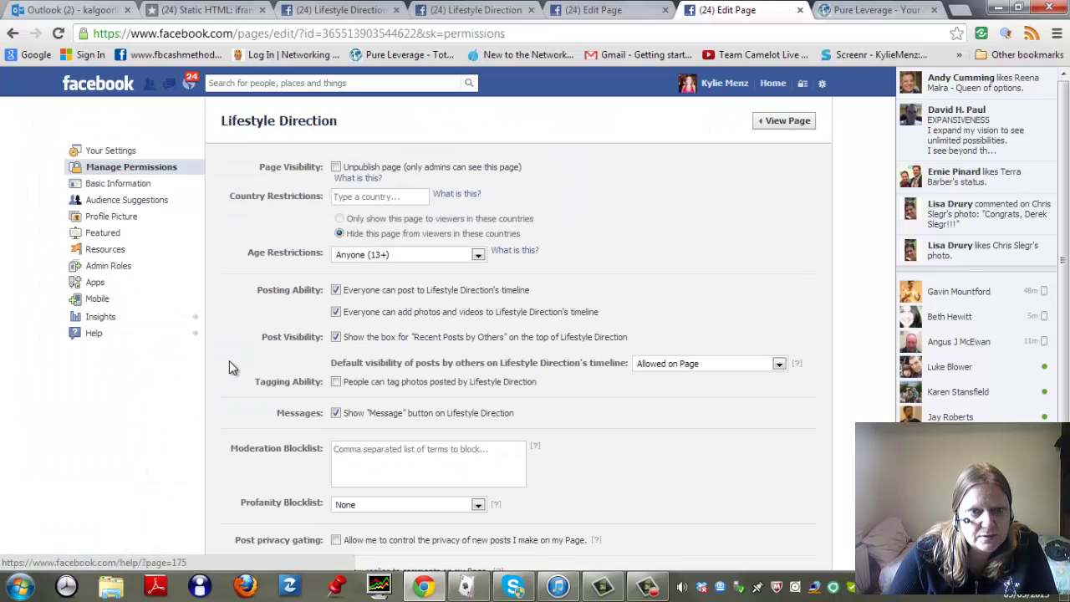
pyautogui.click(97, 287)
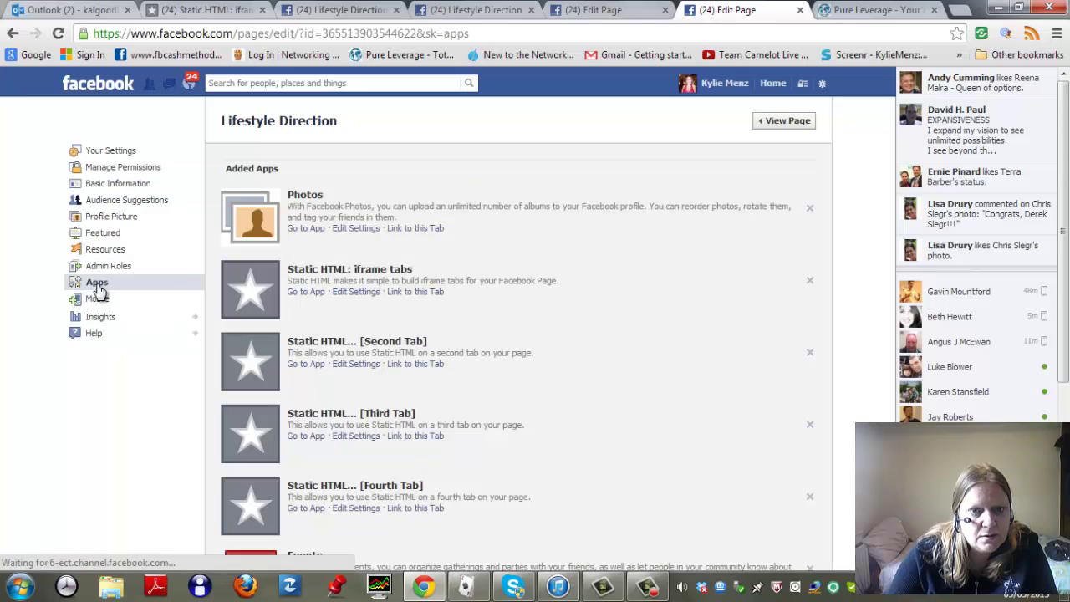
pyautogui.scroll(-1, 674, 429)
pyautogui.scroll(-1, 659, 411)
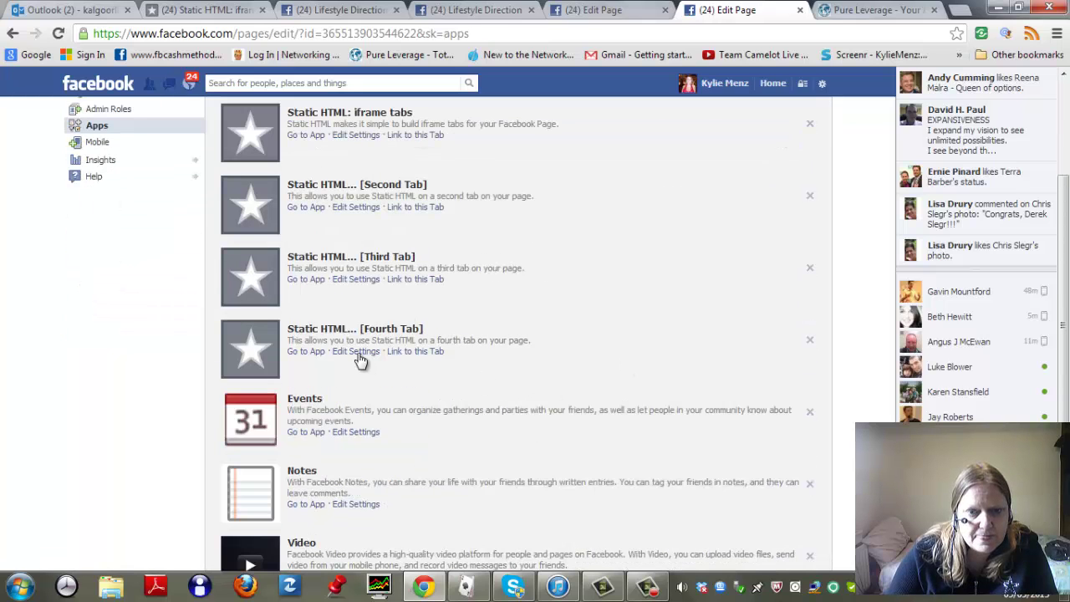
pyautogui.click(355, 351)
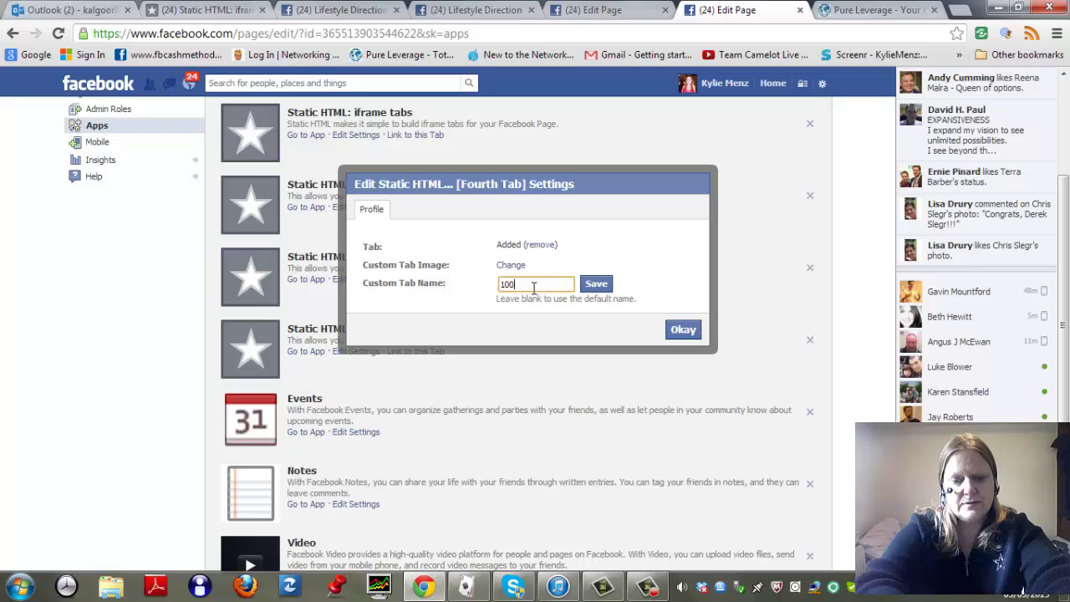
pyautogui.write('mmissions')
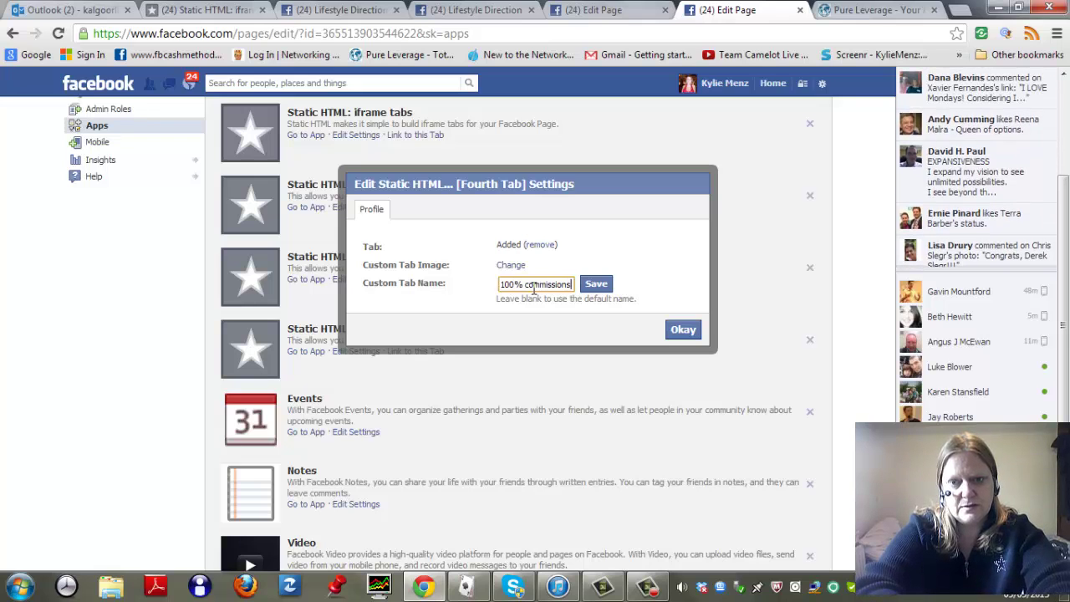
pyautogui.click(597, 283)
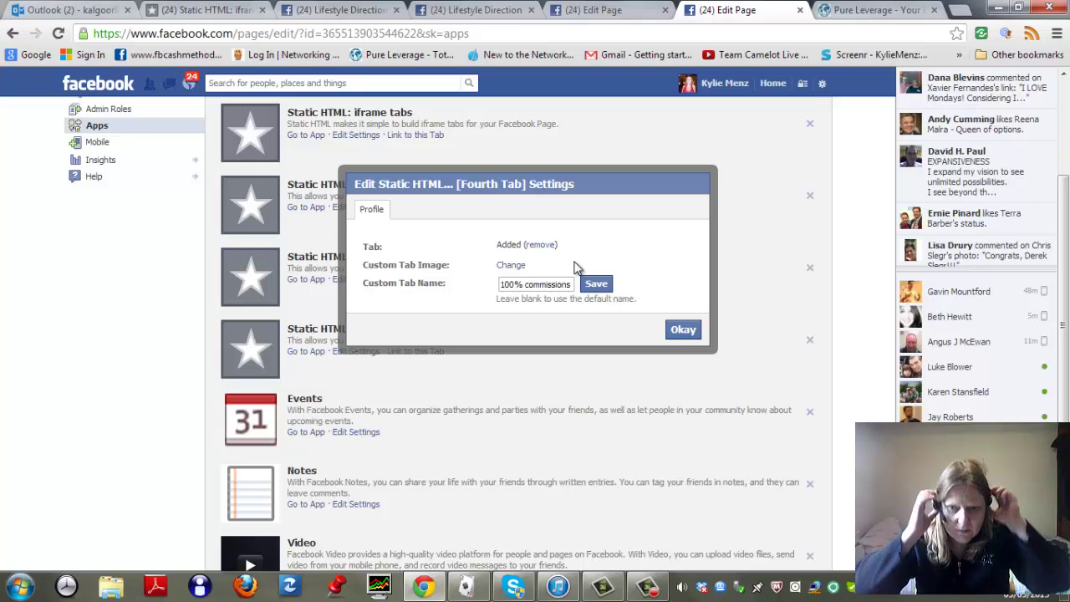
pyautogui.click(685, 329)
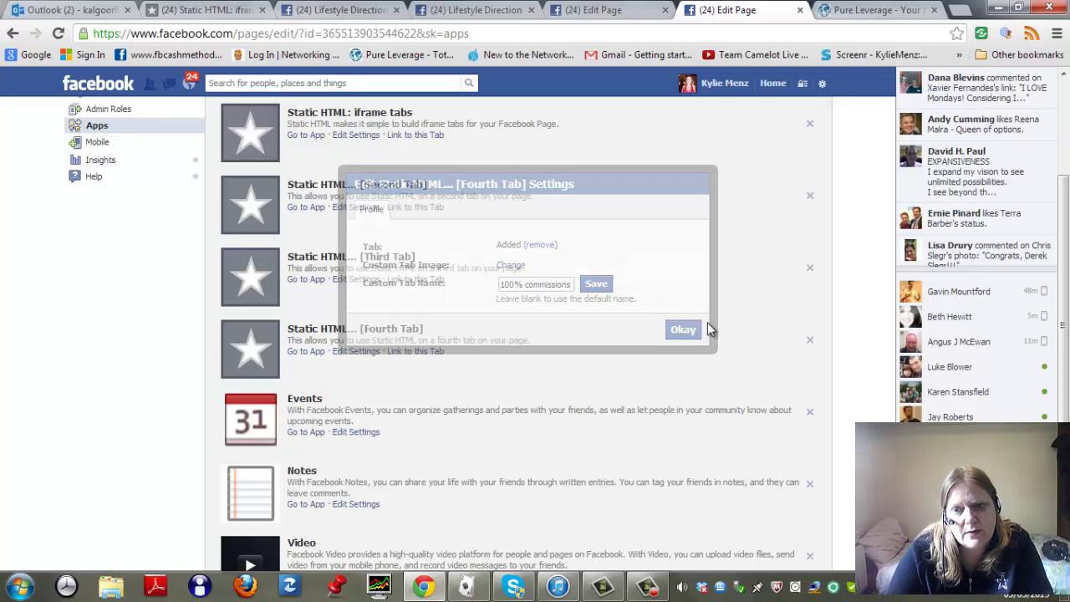
# - Reopen Lifestyle Direction, expand its tabs, and open the Recruit Like Crazy Get FREE Video tab
pyautogui.scroll(2, 707, 329)
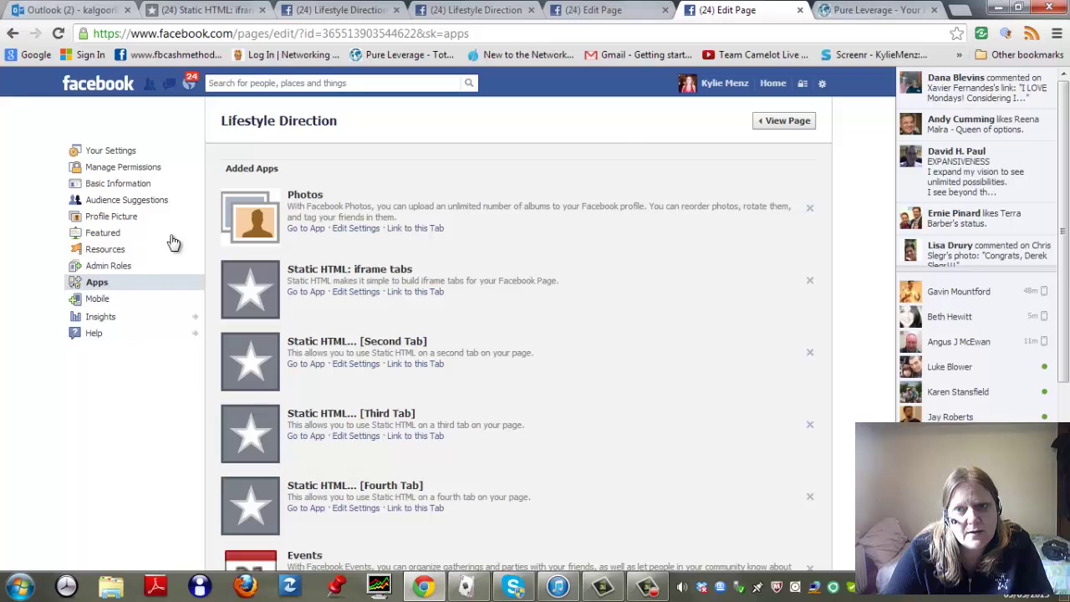
pyautogui.click(774, 83)
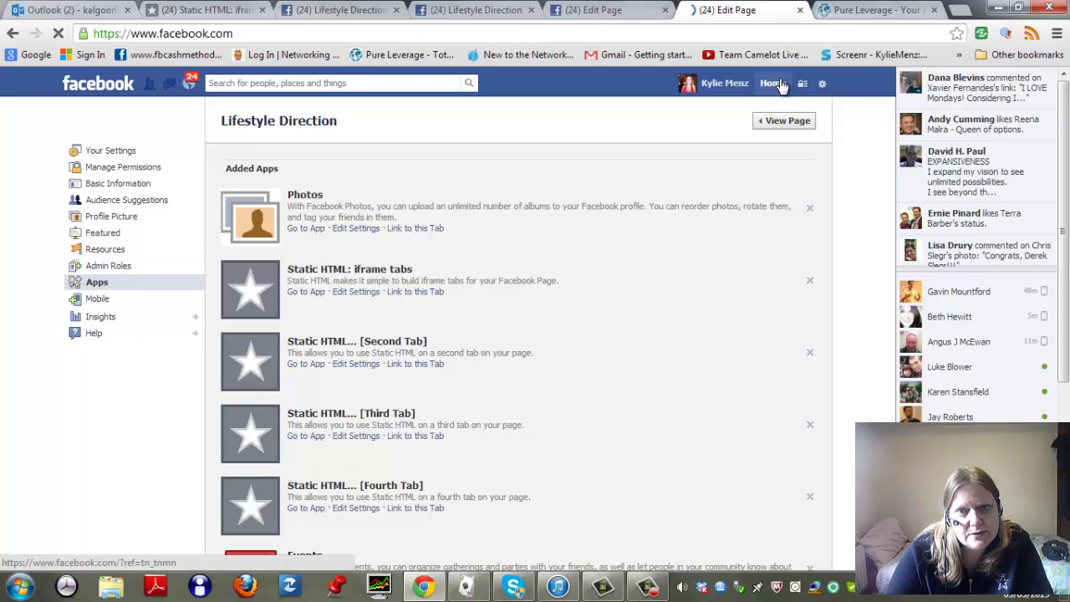
pyautogui.scroll(-5, 205, 403)
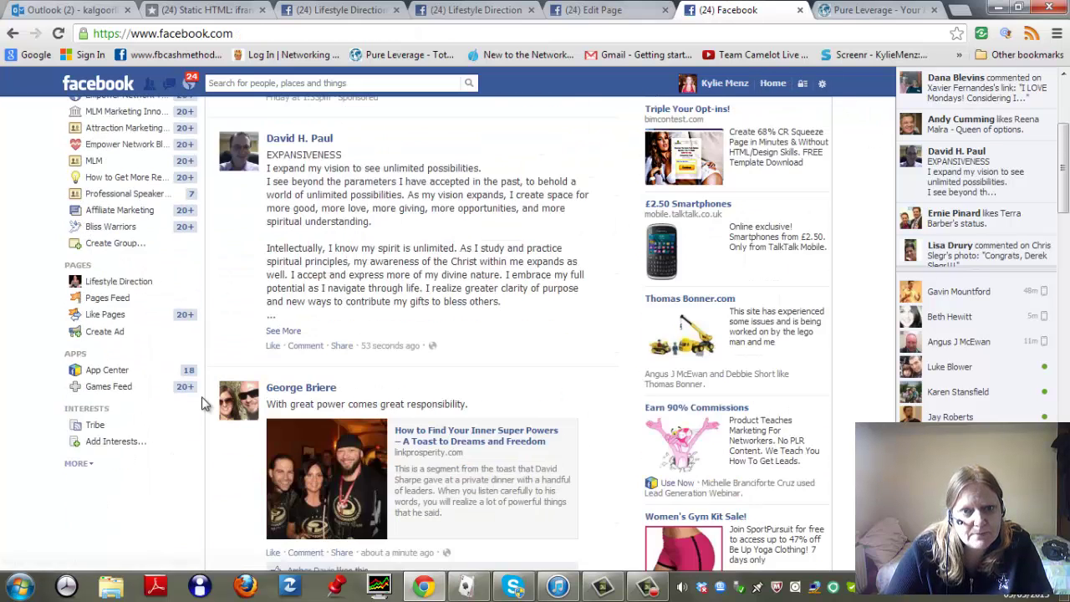
pyautogui.click(115, 125)
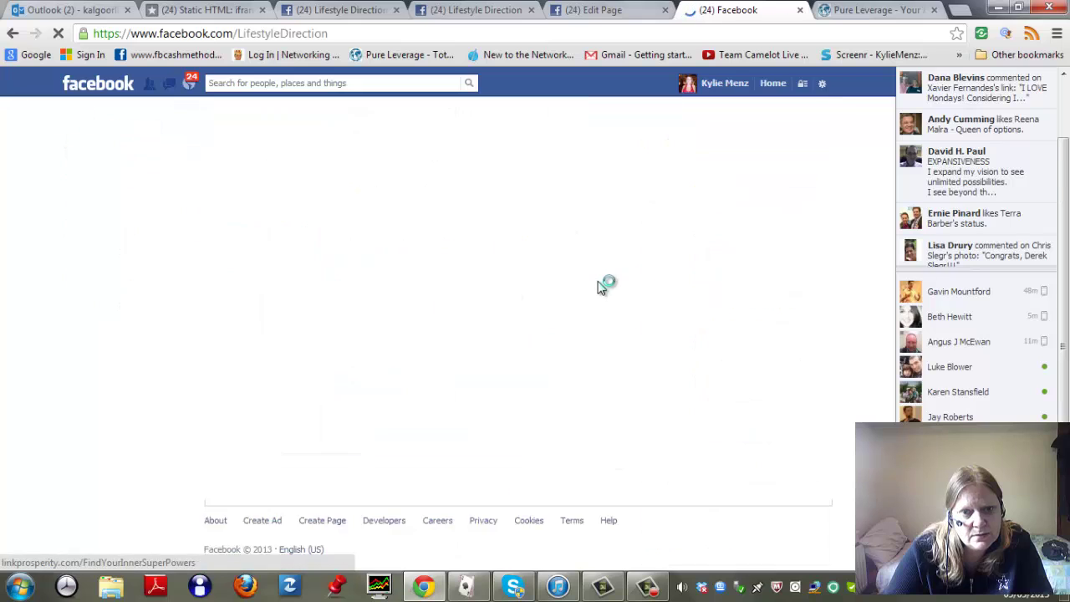
pyautogui.scroll(-2, 708, 410)
pyautogui.scroll(-3, 708, 410)
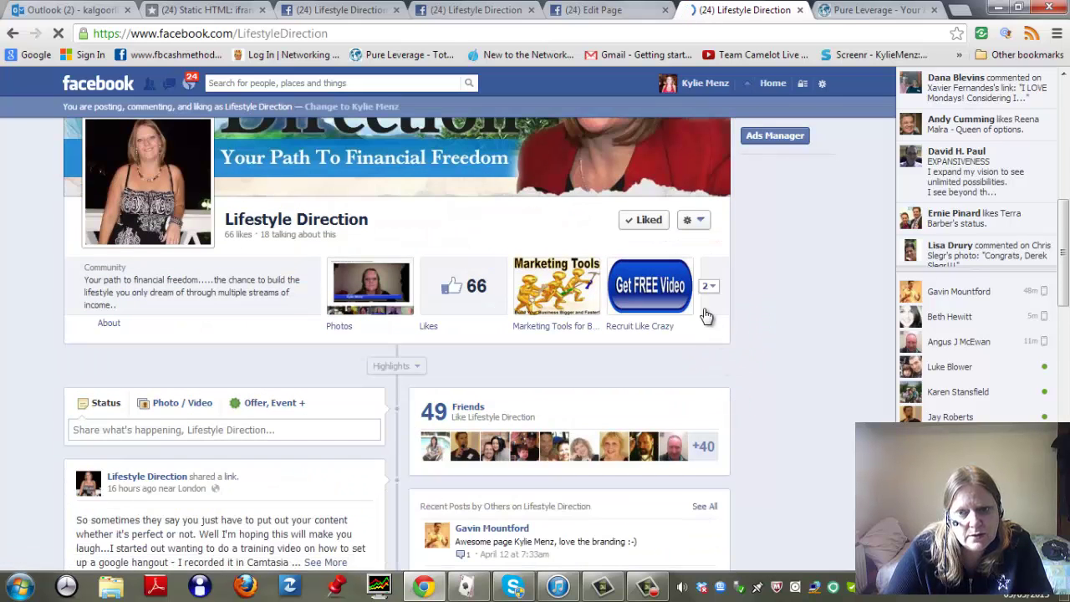
pyautogui.click(711, 292)
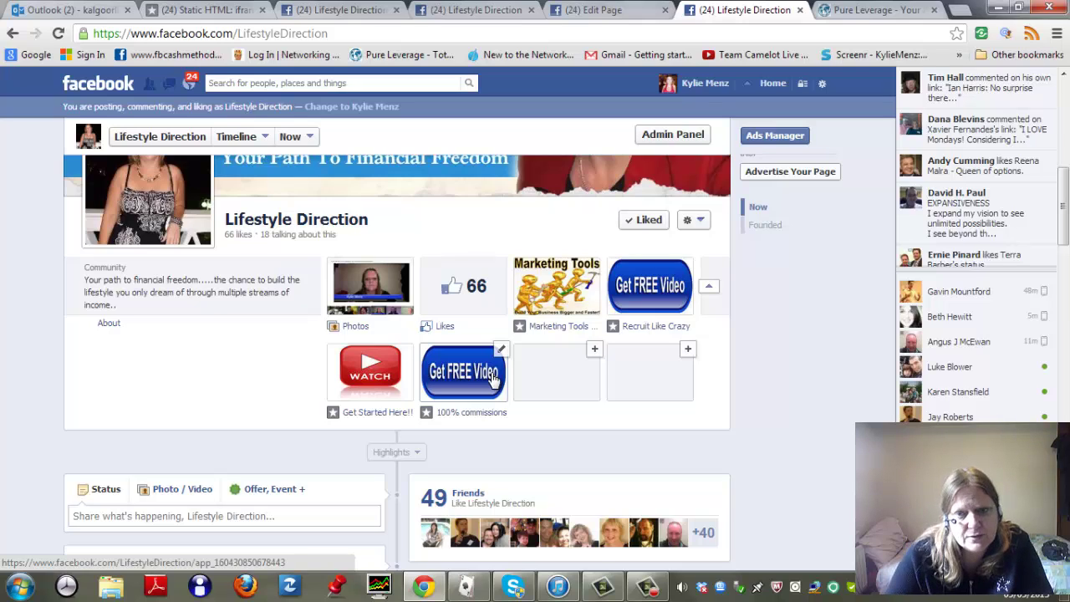
pyautogui.click(667, 276)
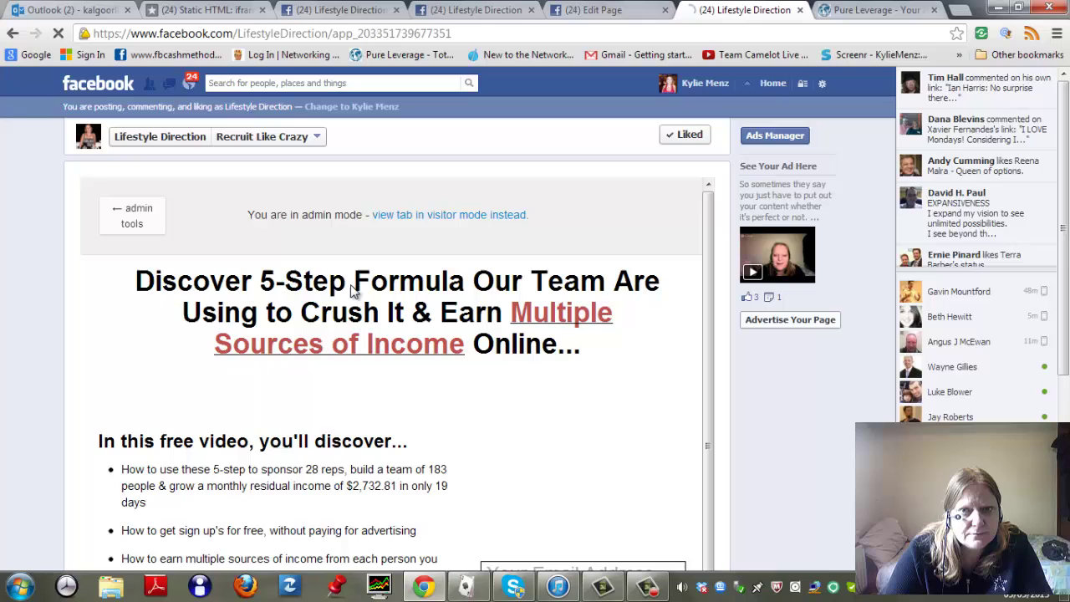
# - View the Recruit Like Crazy tab in visitor mode and try its video, which demands an email first
pyautogui.click(458, 215)
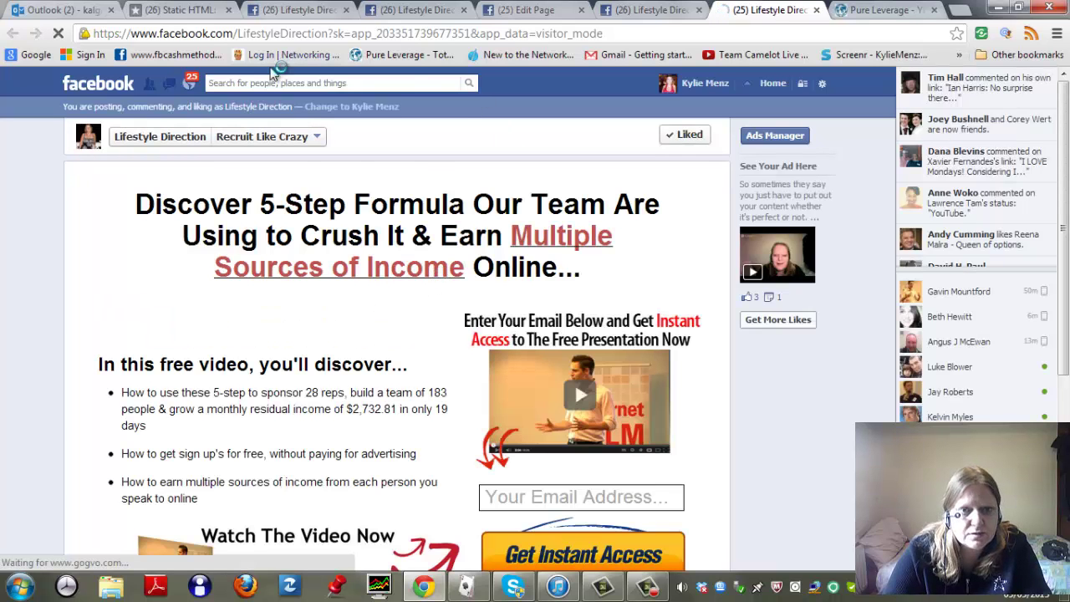
pyautogui.scroll(-3, 460, 341)
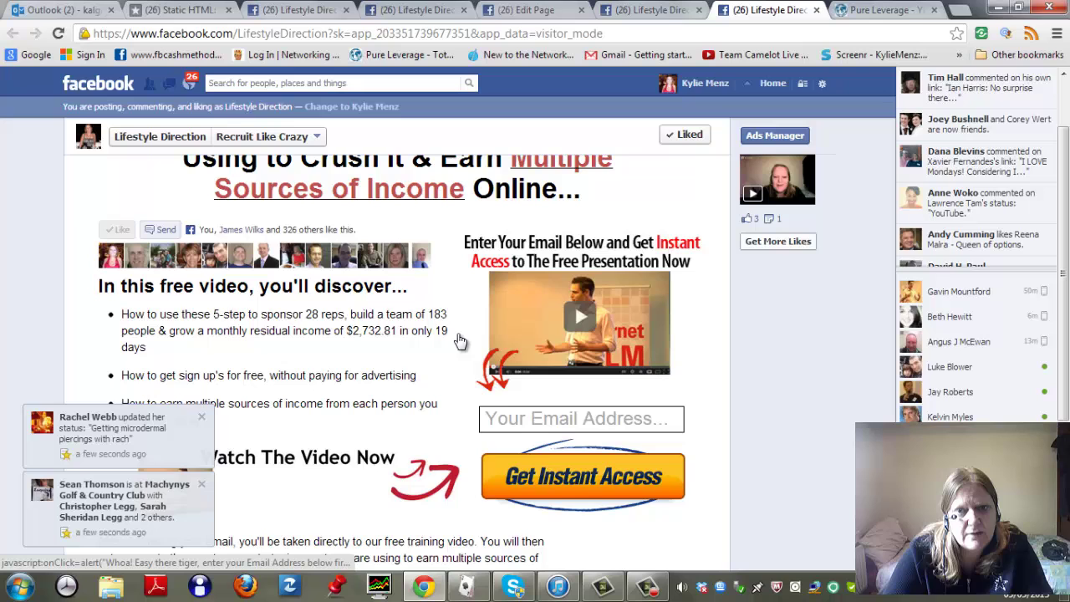
pyautogui.scroll(-2, 460, 341)
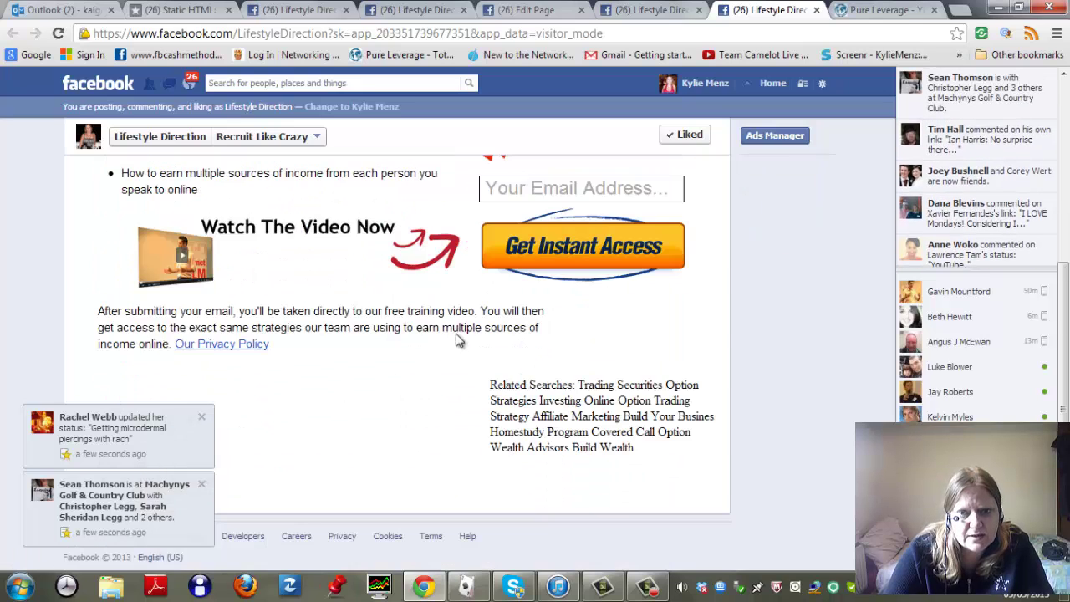
pyautogui.scroll(4, 460, 347)
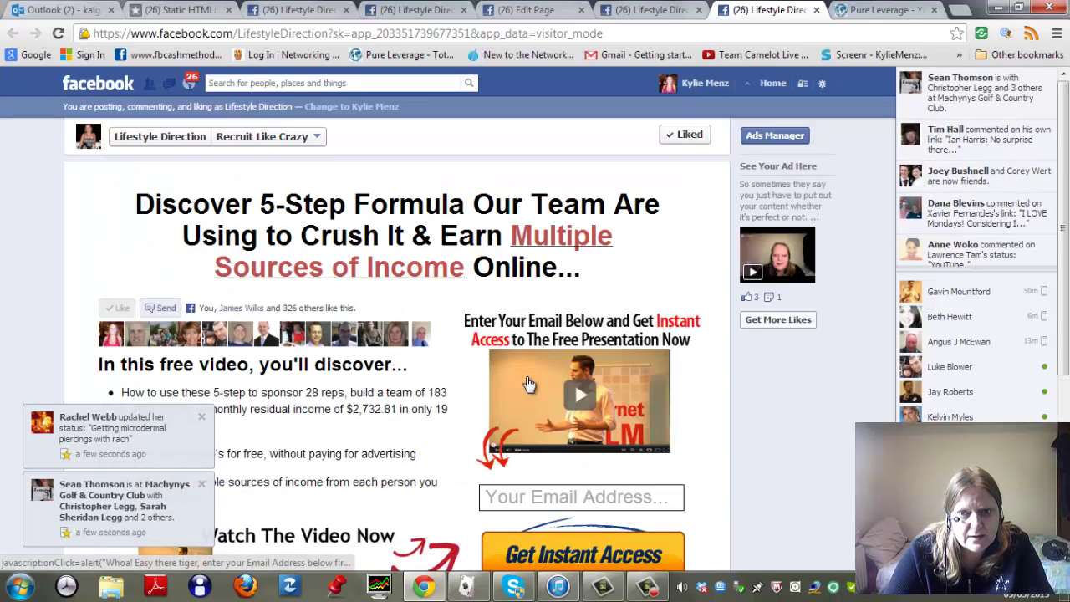
pyautogui.click(587, 392)
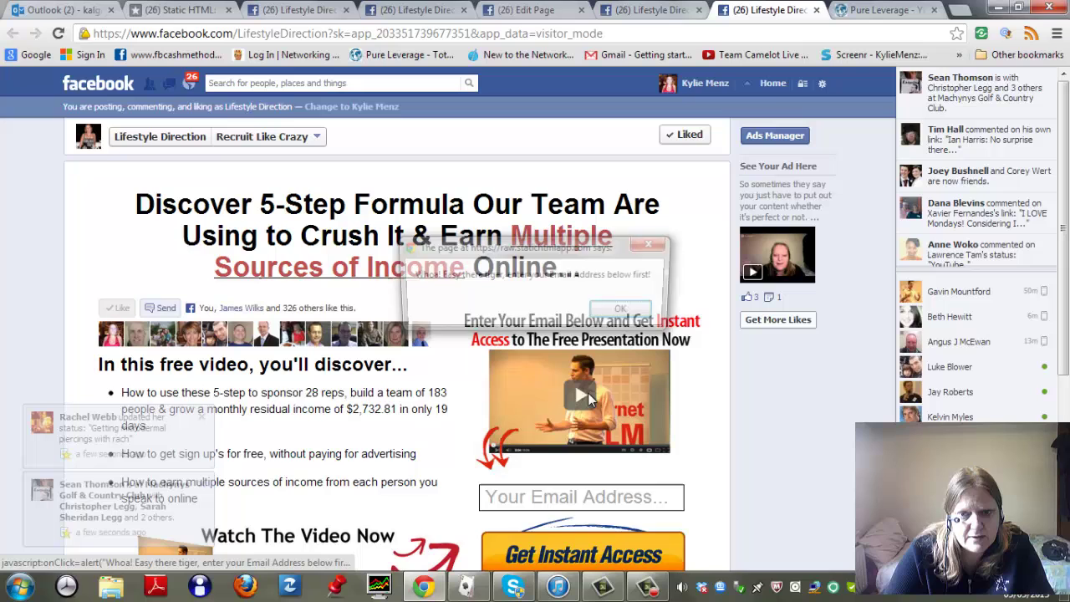
pyautogui.click(623, 311)
pyautogui.scroll(-3, 462, 351)
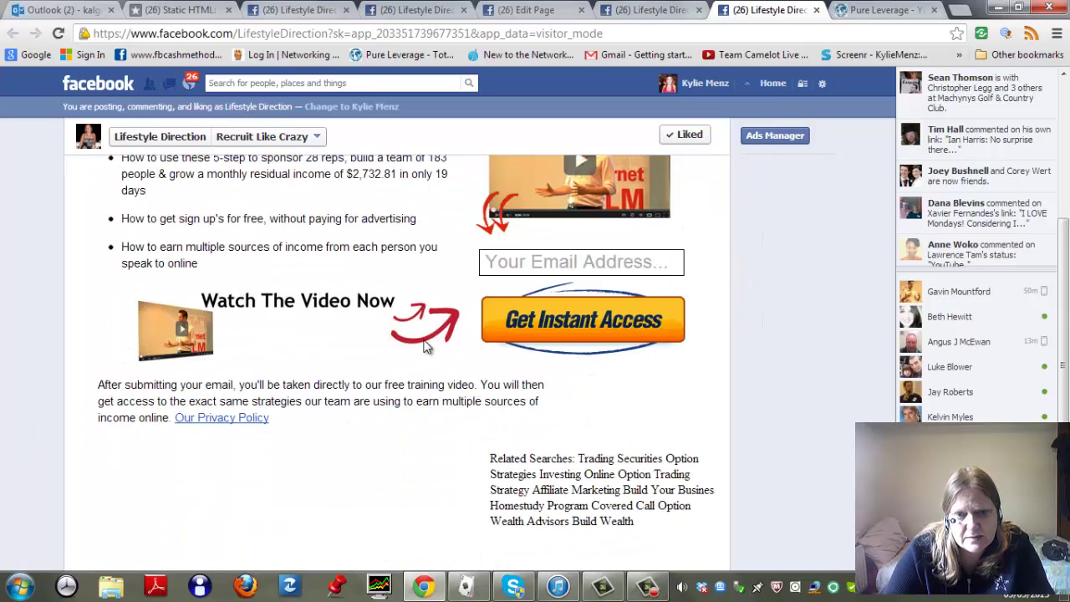
pyautogui.scroll(3, 425, 305)
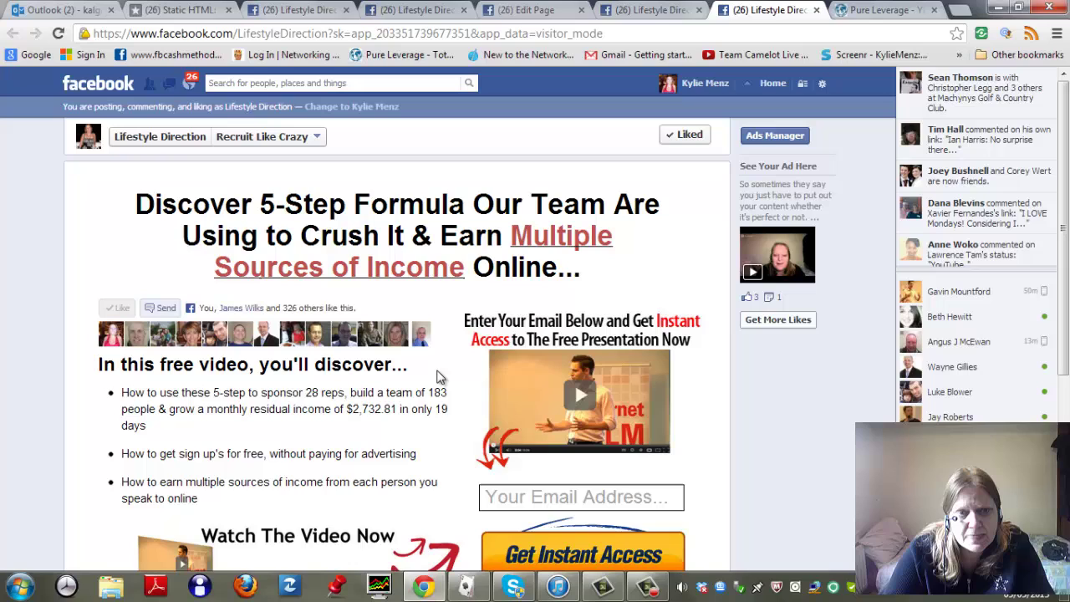